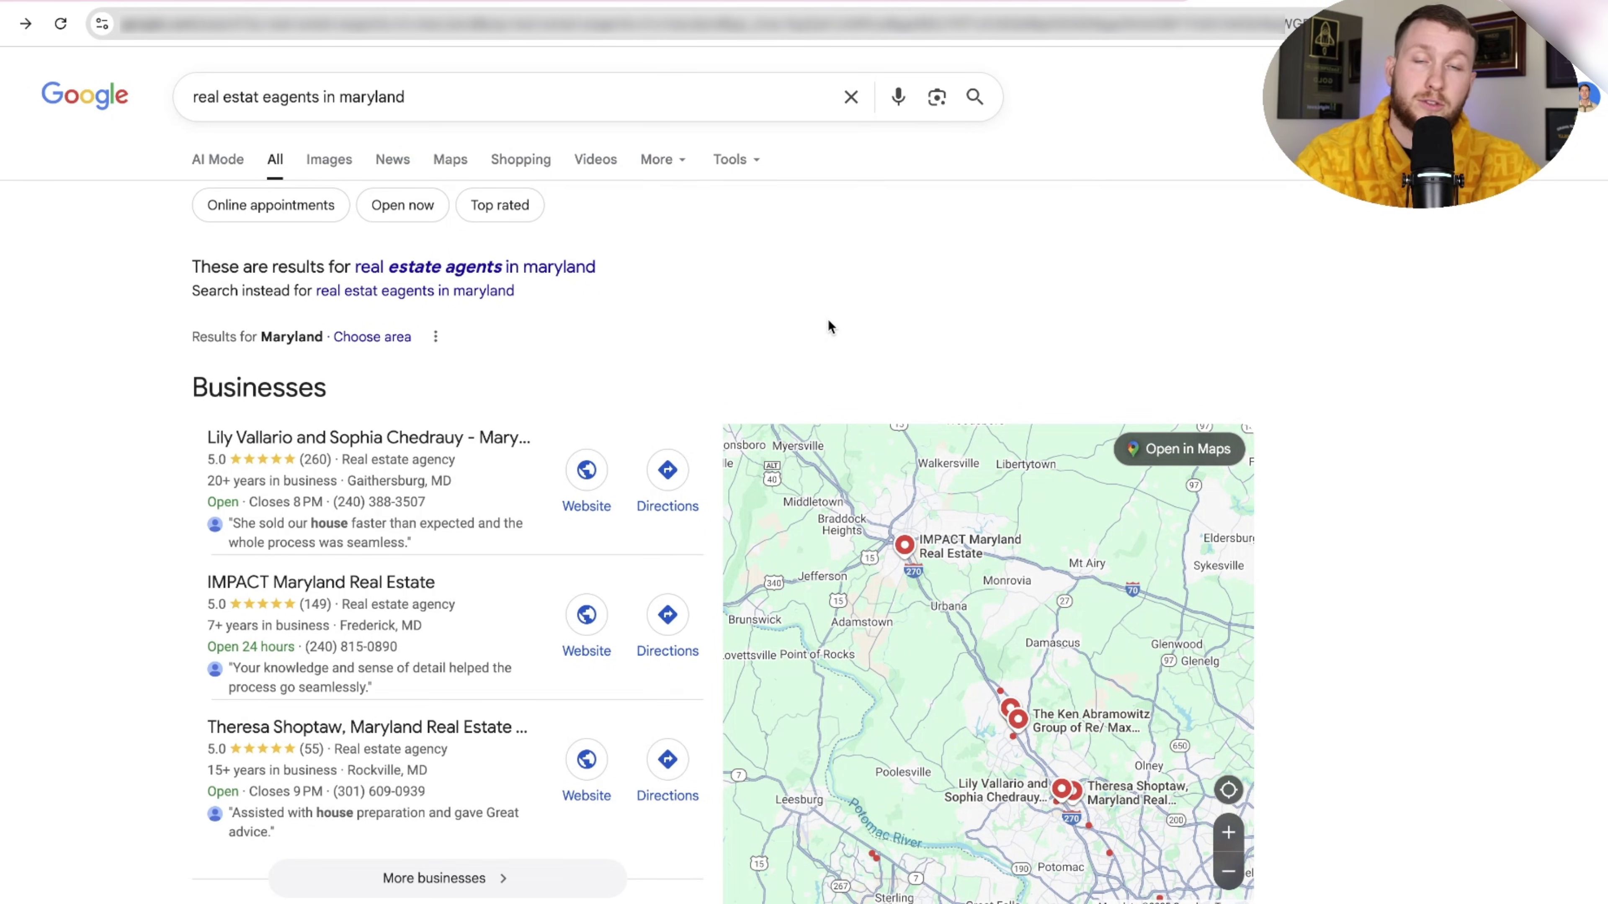
Step: Show the real estate demo website and the Evercrest Realty account's launchpad
{"action": "left_click", "coordinate": [379, 4]}
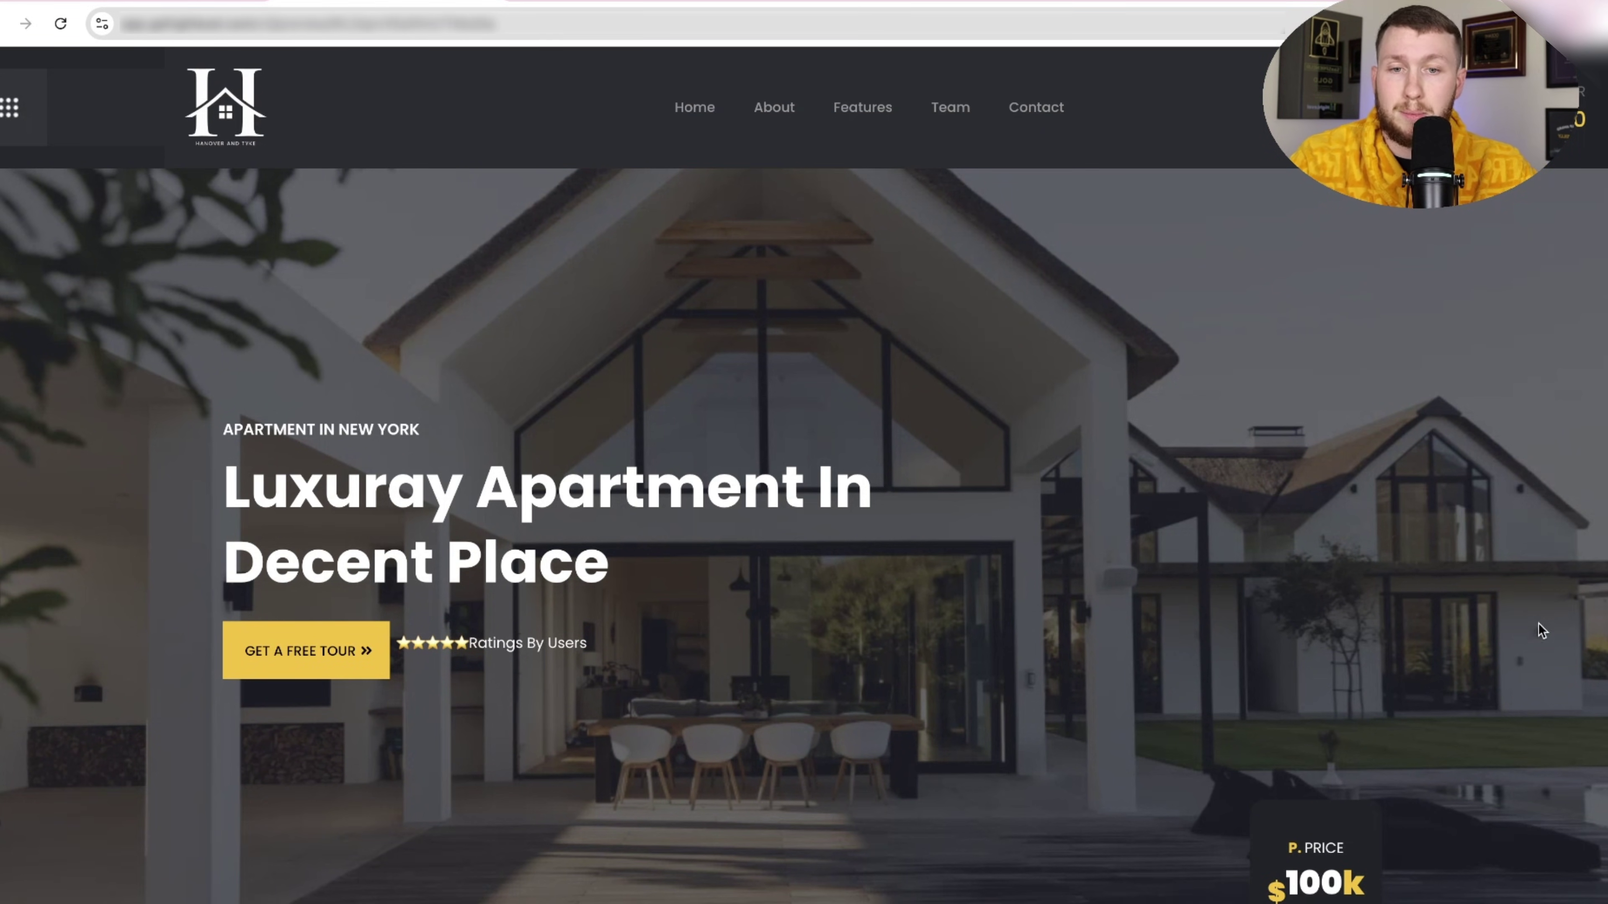
{"action": "key", "text": "ctrl+Tab"}
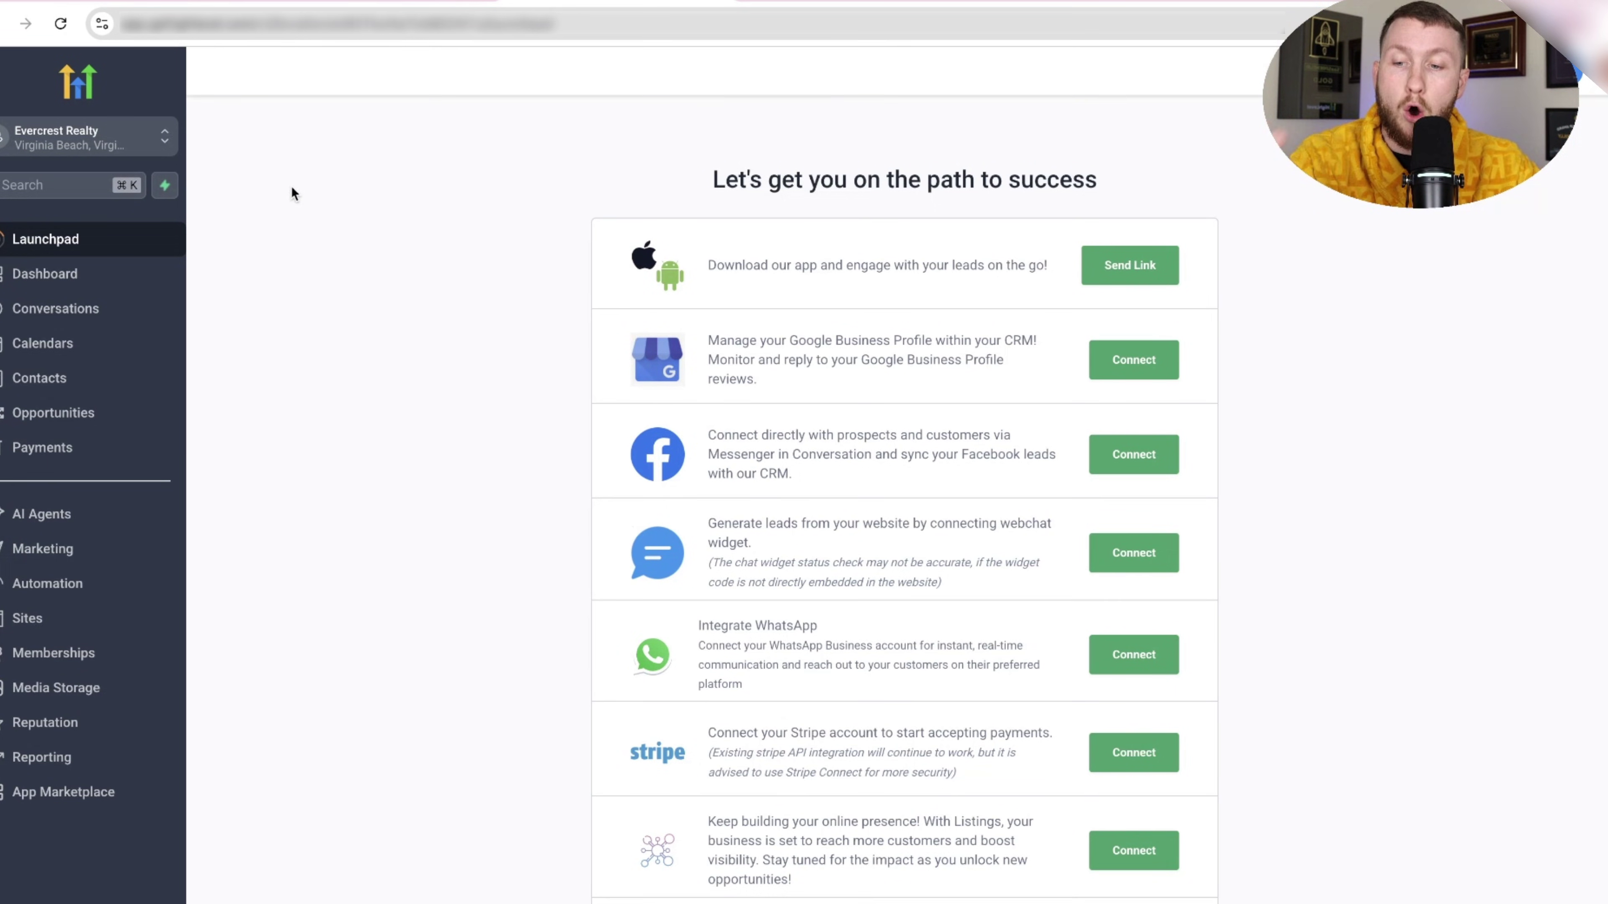
{"action": "left_click", "coordinate": [345, 2]}
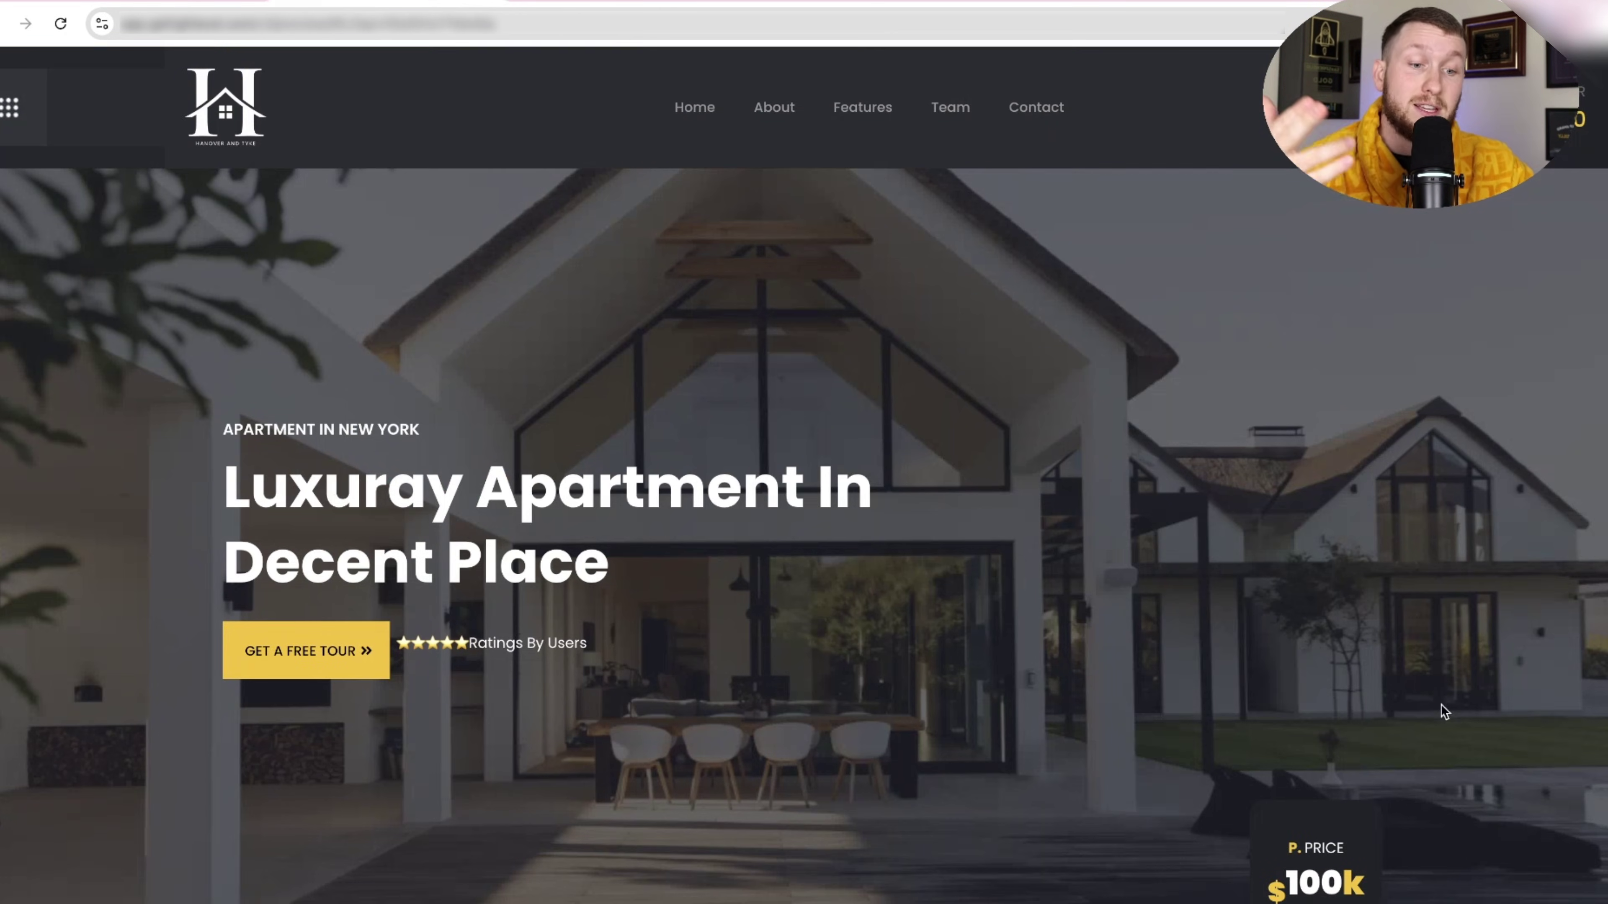
Step: Switch to the Highlevel AI SaaS Lab community and look through its Learning courses
{"action": "left_click", "coordinate": [870, 7]}
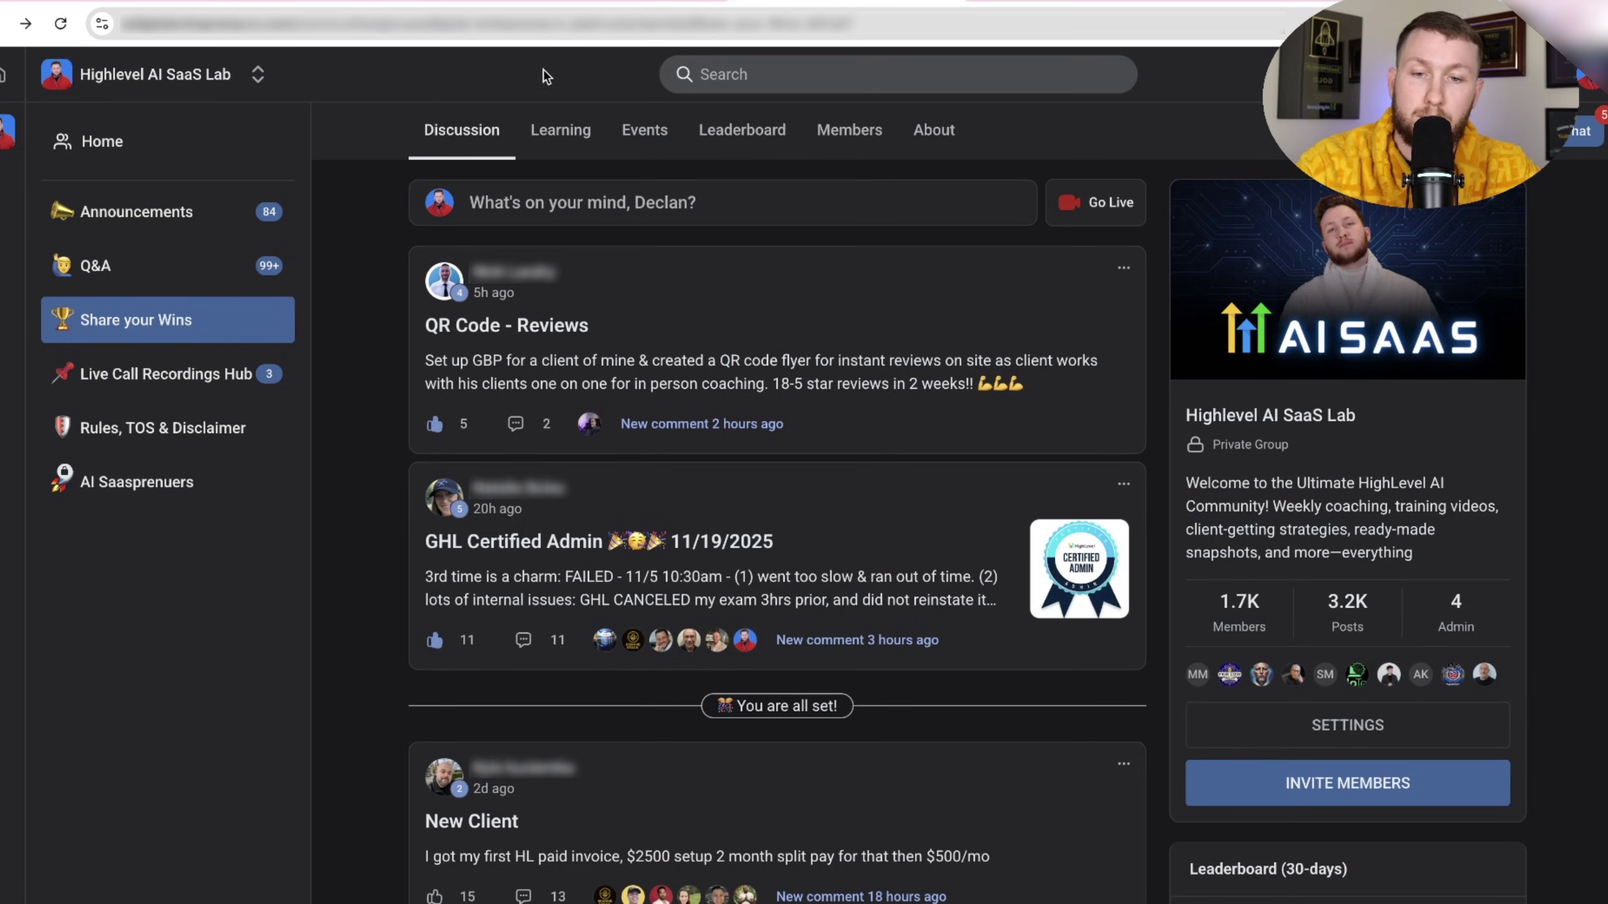
{"action": "left_click", "coordinate": [560, 130]}
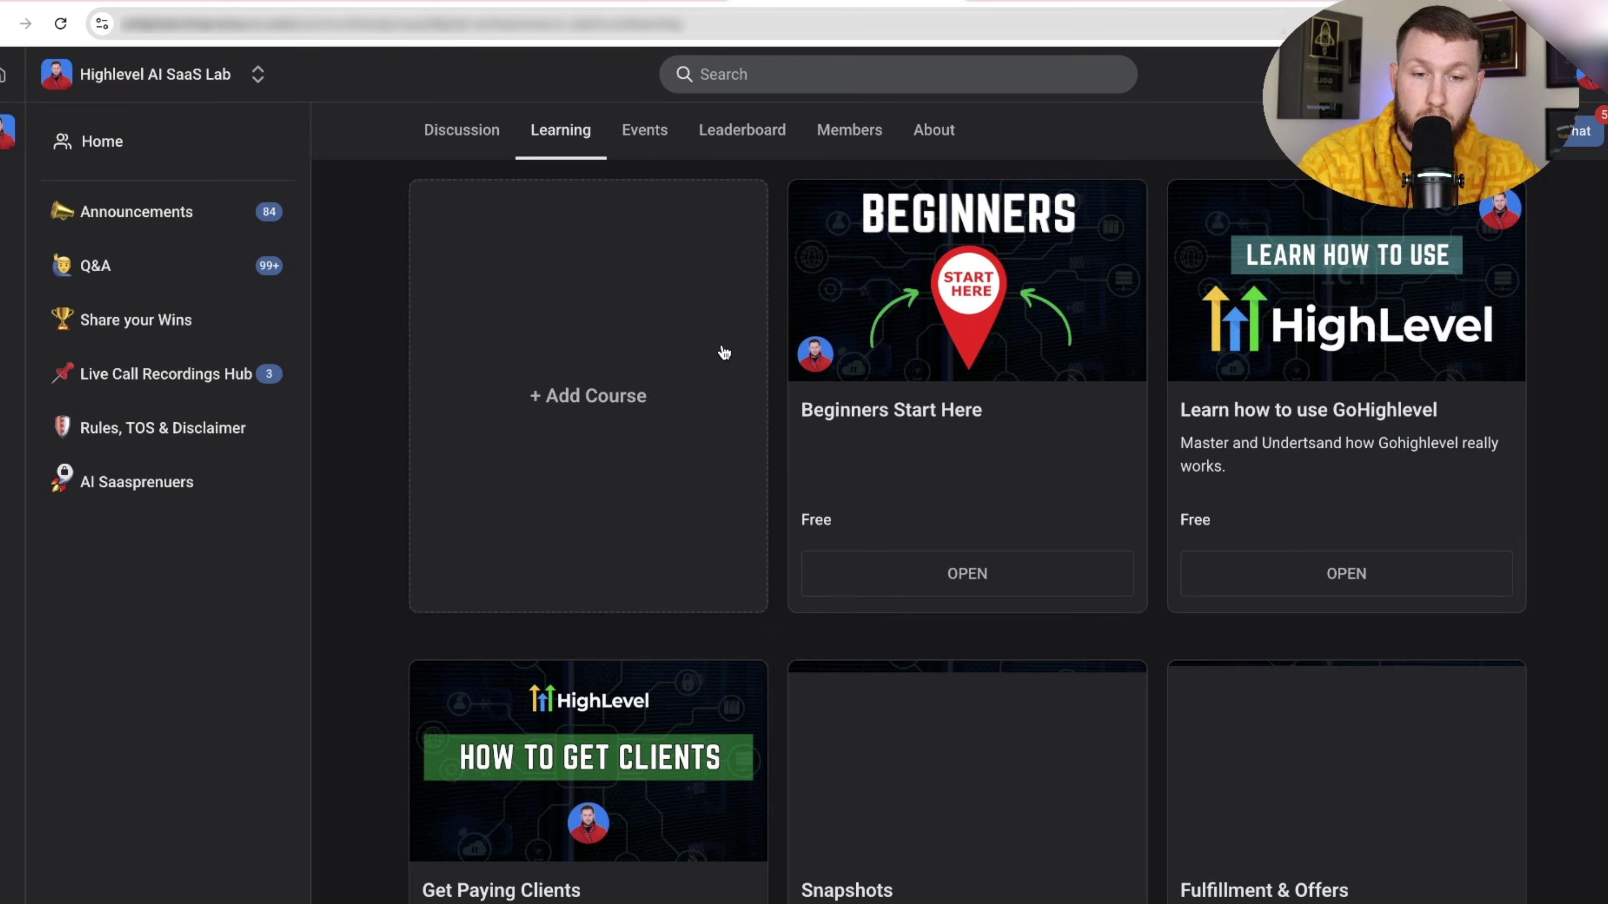
{"action": "scroll", "coordinate": [816, 424], "scroll_direction": "down", "scroll_amount": 3}
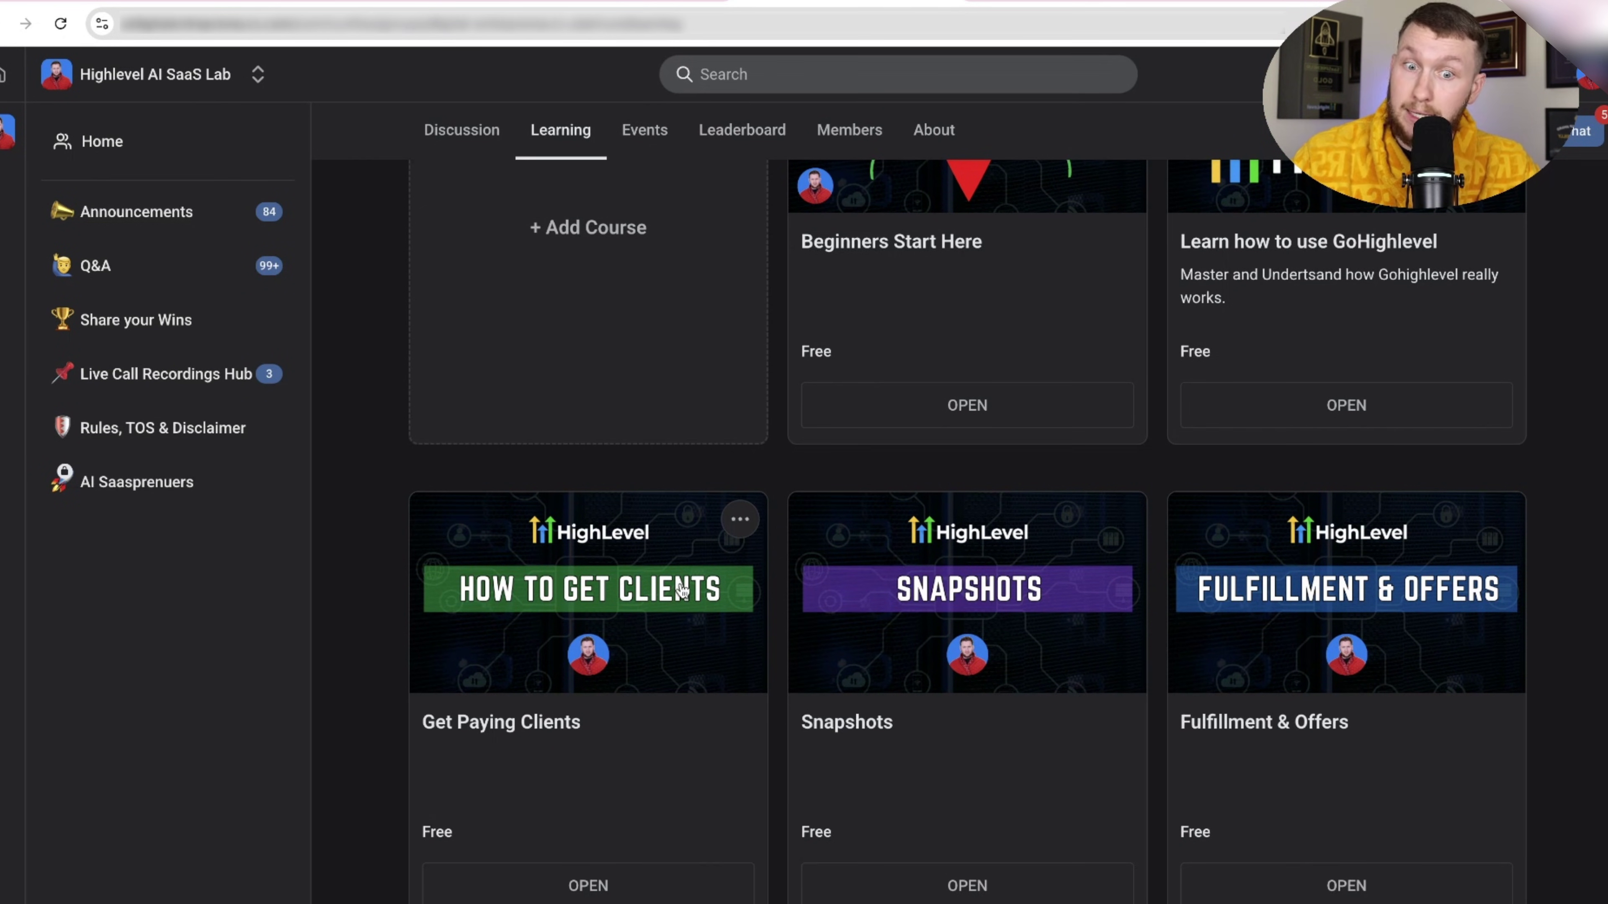
{"action": "scroll", "coordinate": [685, 366], "scroll_direction": "up", "scroll_amount": 3}
Step: Examine the scheduled live calls in the community's November 2025 events calendar
{"action": "left_click", "coordinate": [646, 131]}
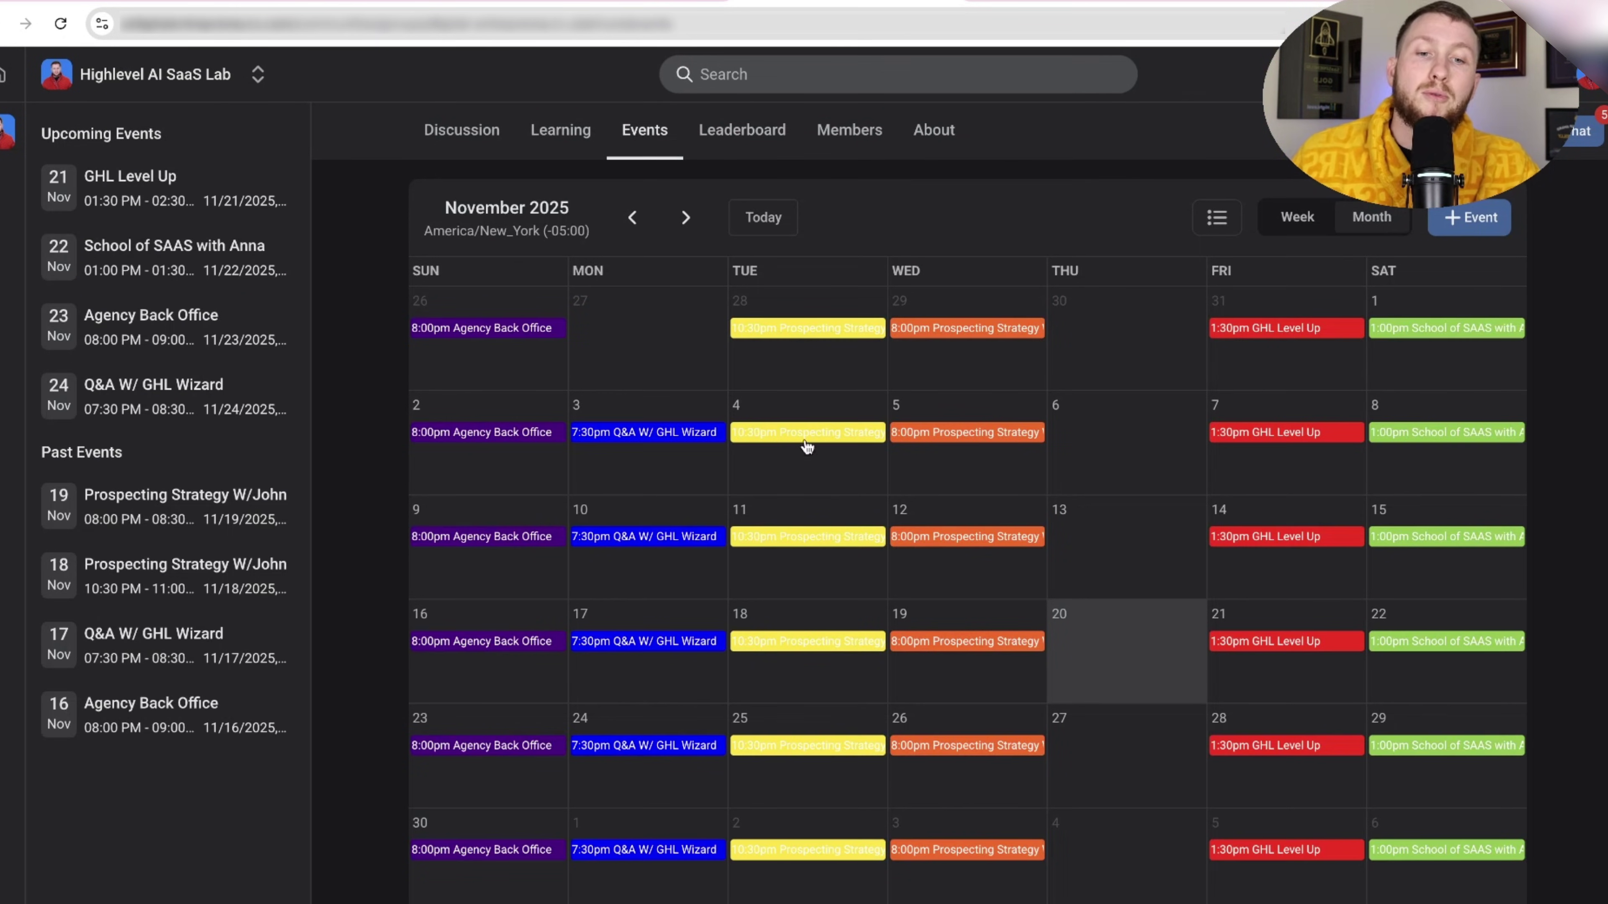
{"action": "left_click", "coordinate": [664, 644]}
{"action": "left_click", "coordinate": [1226, 543]}
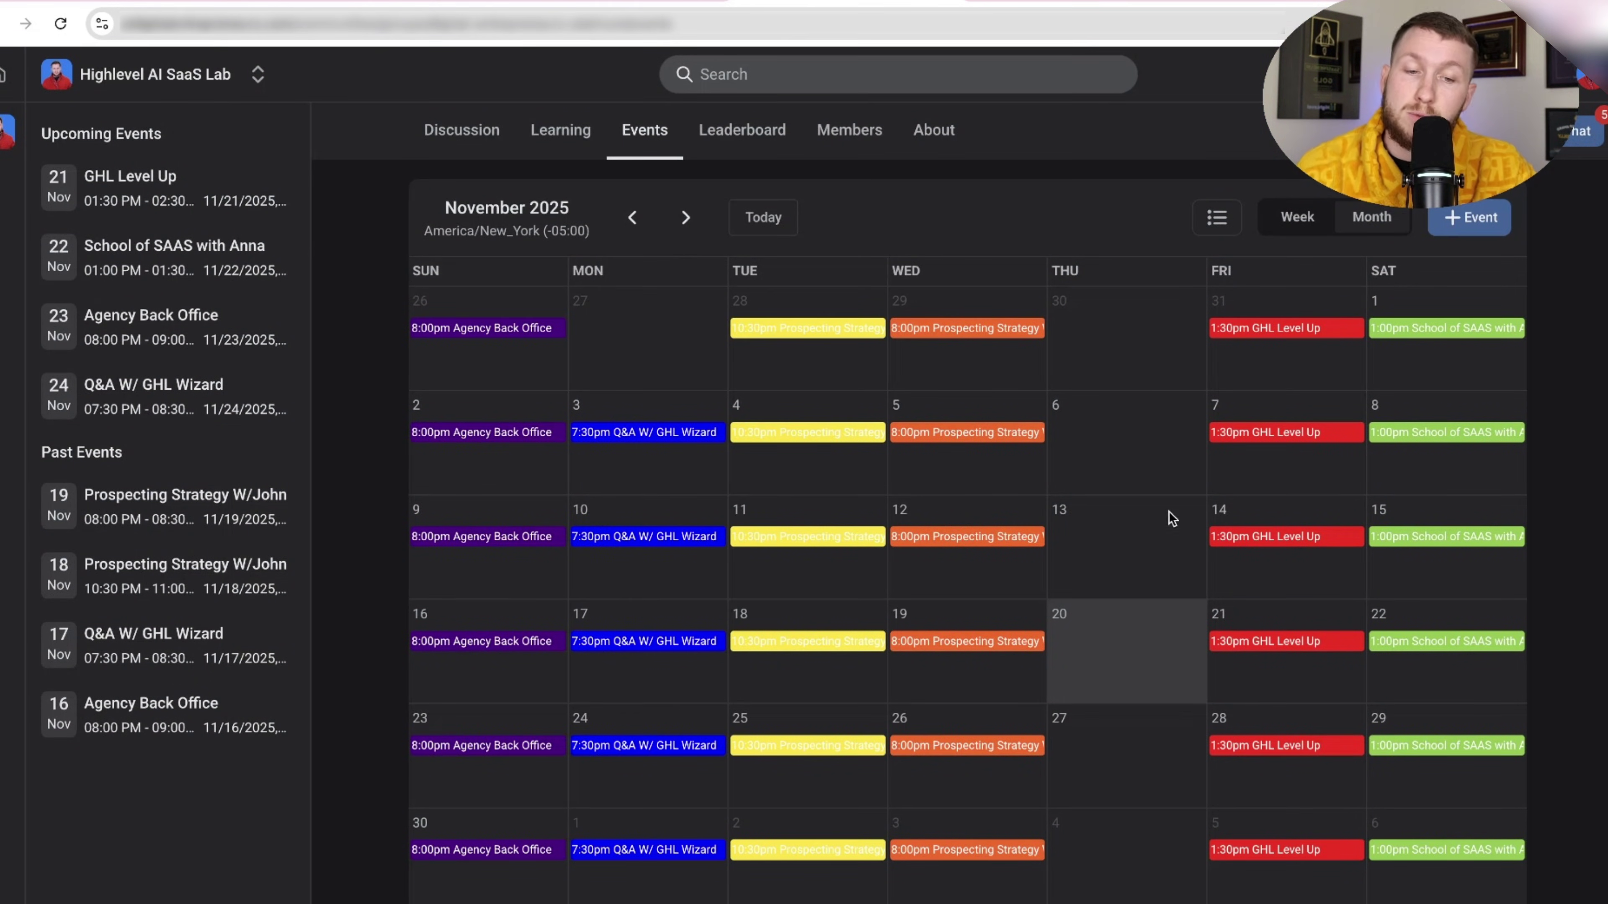
{"action": "left_click", "coordinate": [929, 433]}
{"action": "left_click", "coordinate": [1114, 440]}
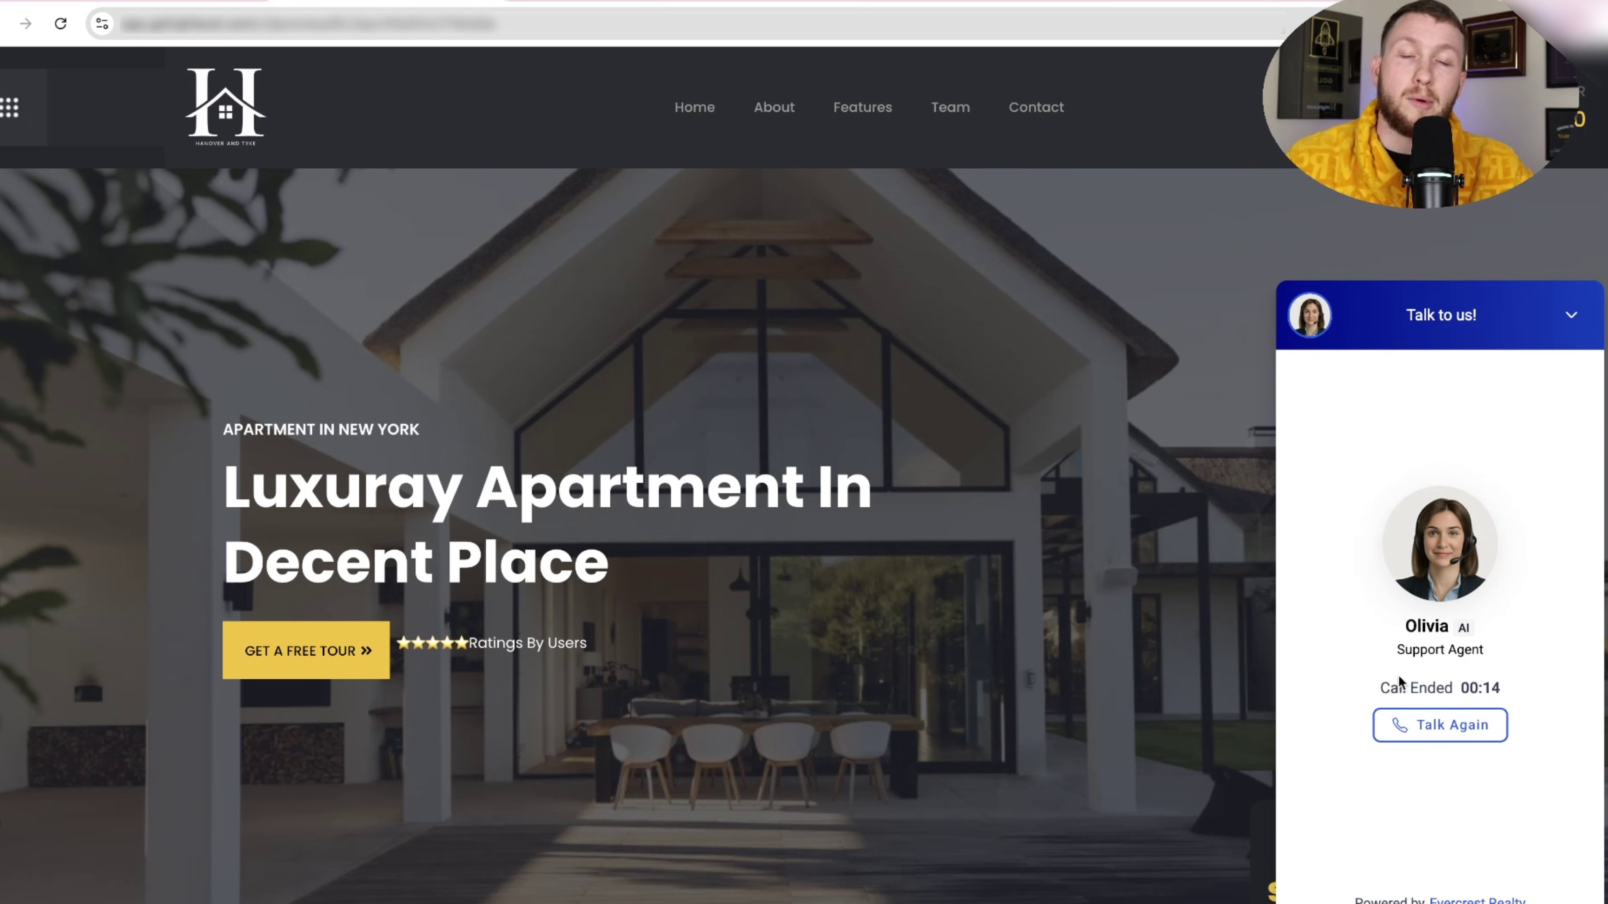
Step: Return to the community and reopen its Learning course overview
{"action": "left_click", "coordinate": [817, 7]}
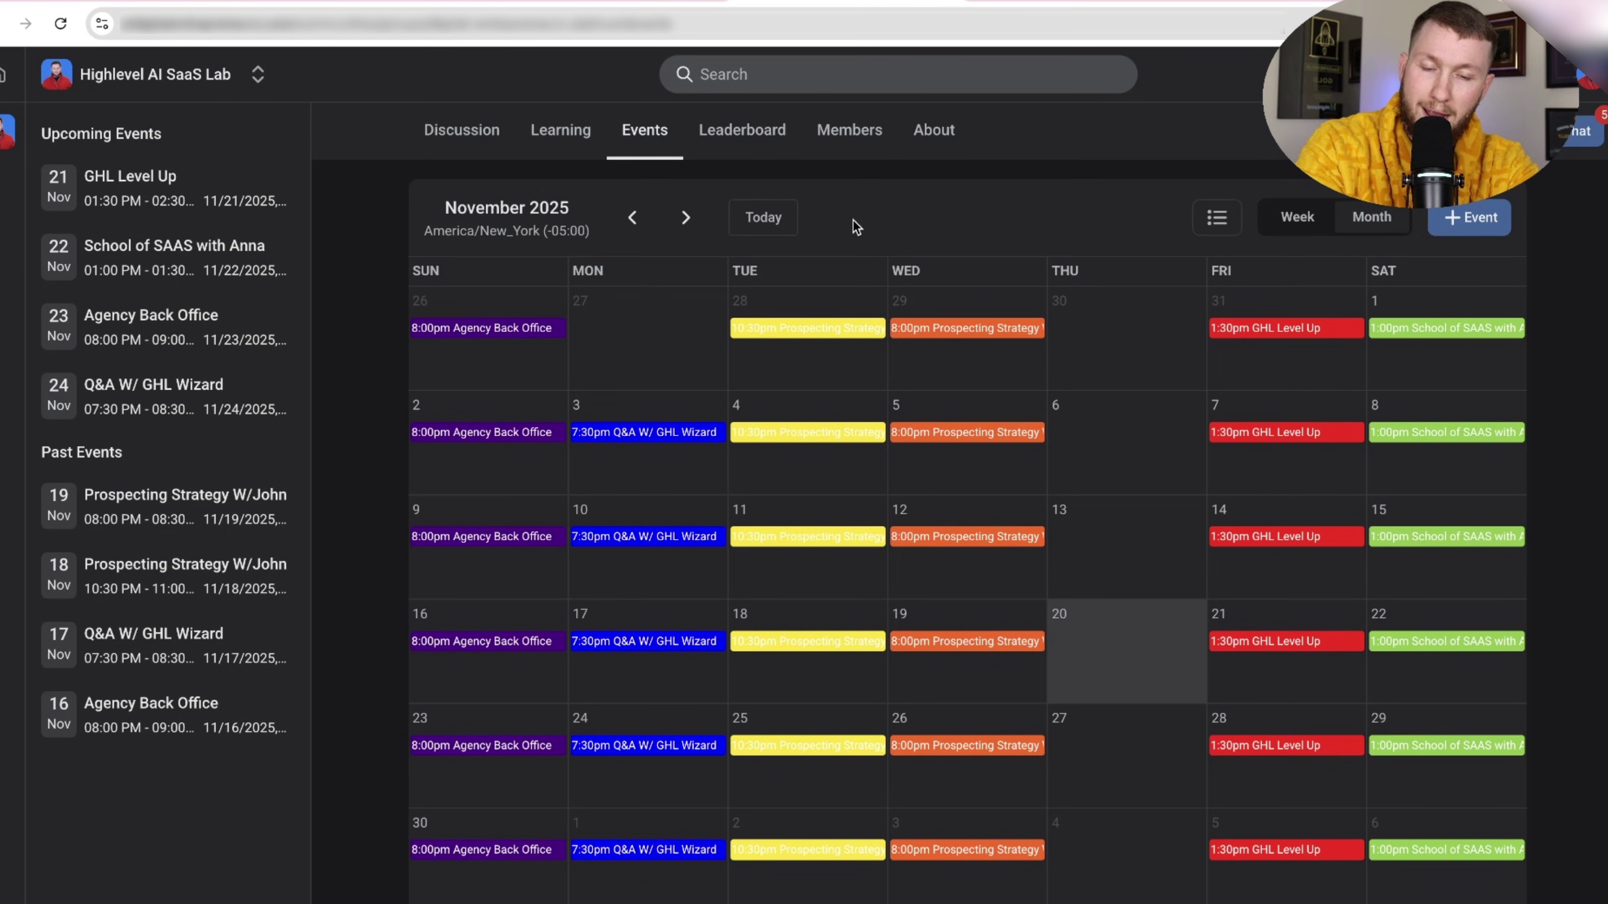
{"action": "left_click", "coordinate": [551, 147]}
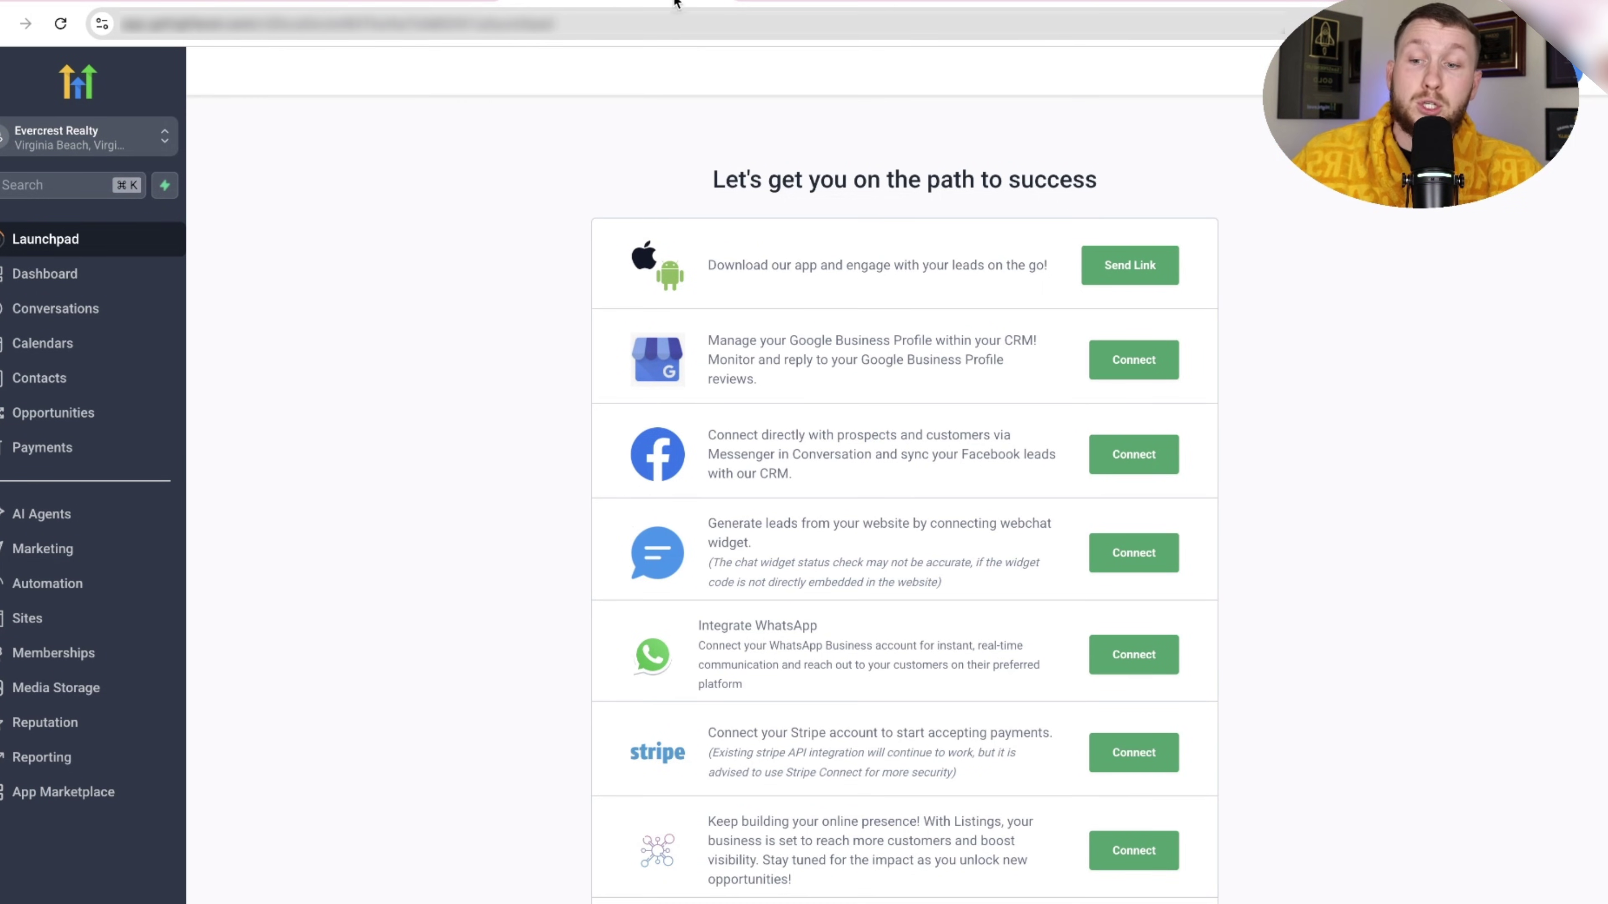
Step: Open the Olivia voice agent from the Voice AI agent list in the Evercrest Realty account
{"action": "left_click", "coordinate": [88, 527]}
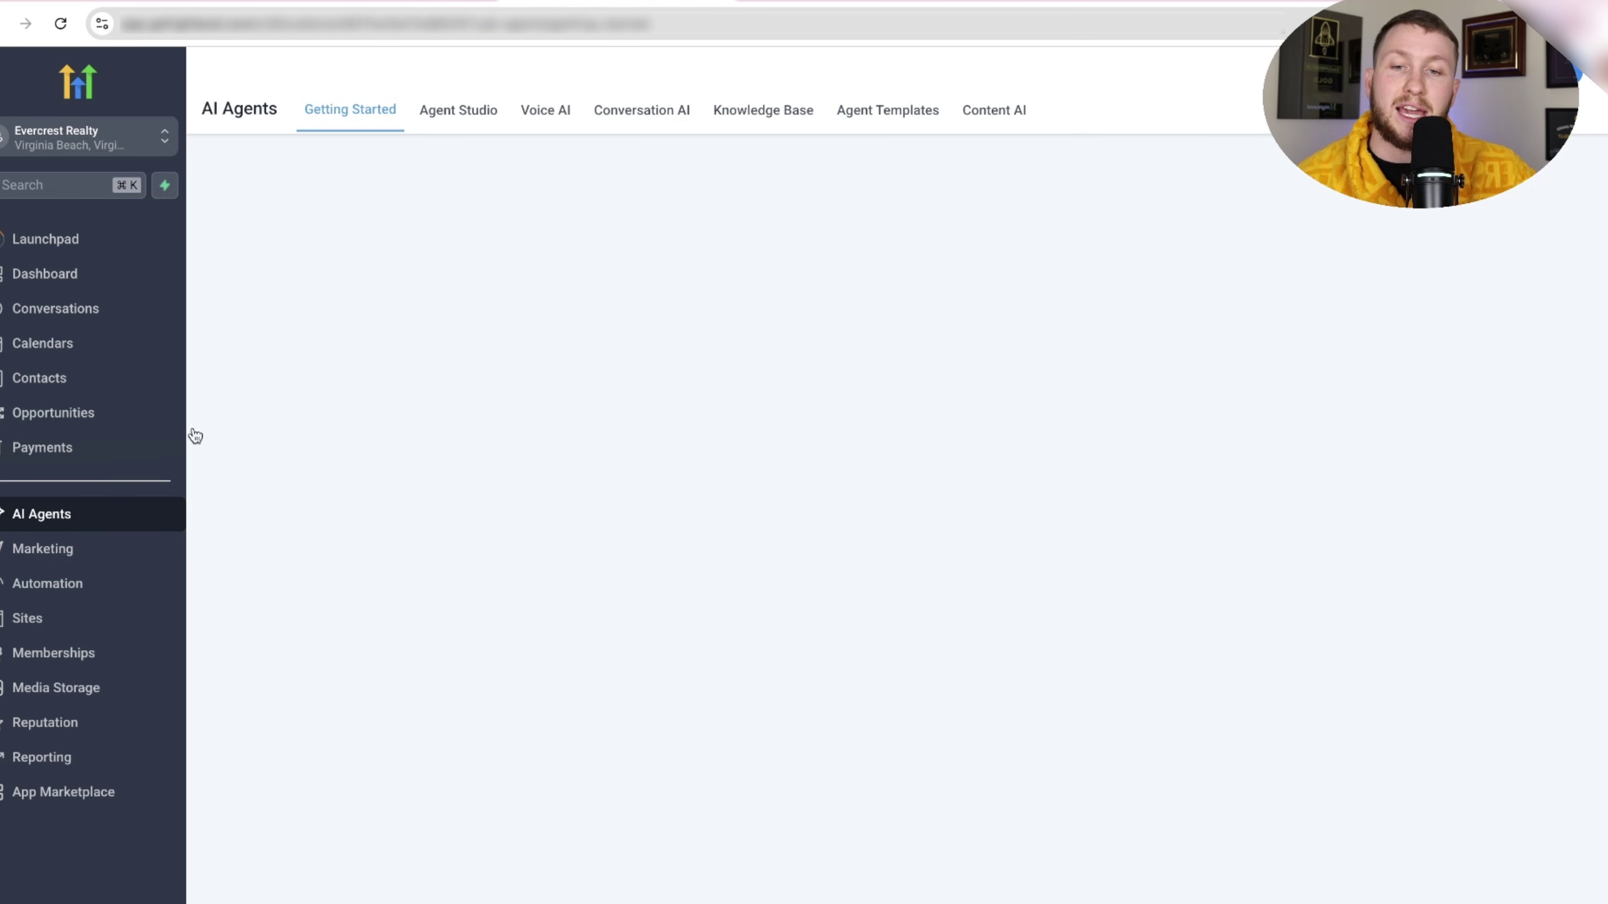
{"action": "left_click", "coordinate": [546, 111]}
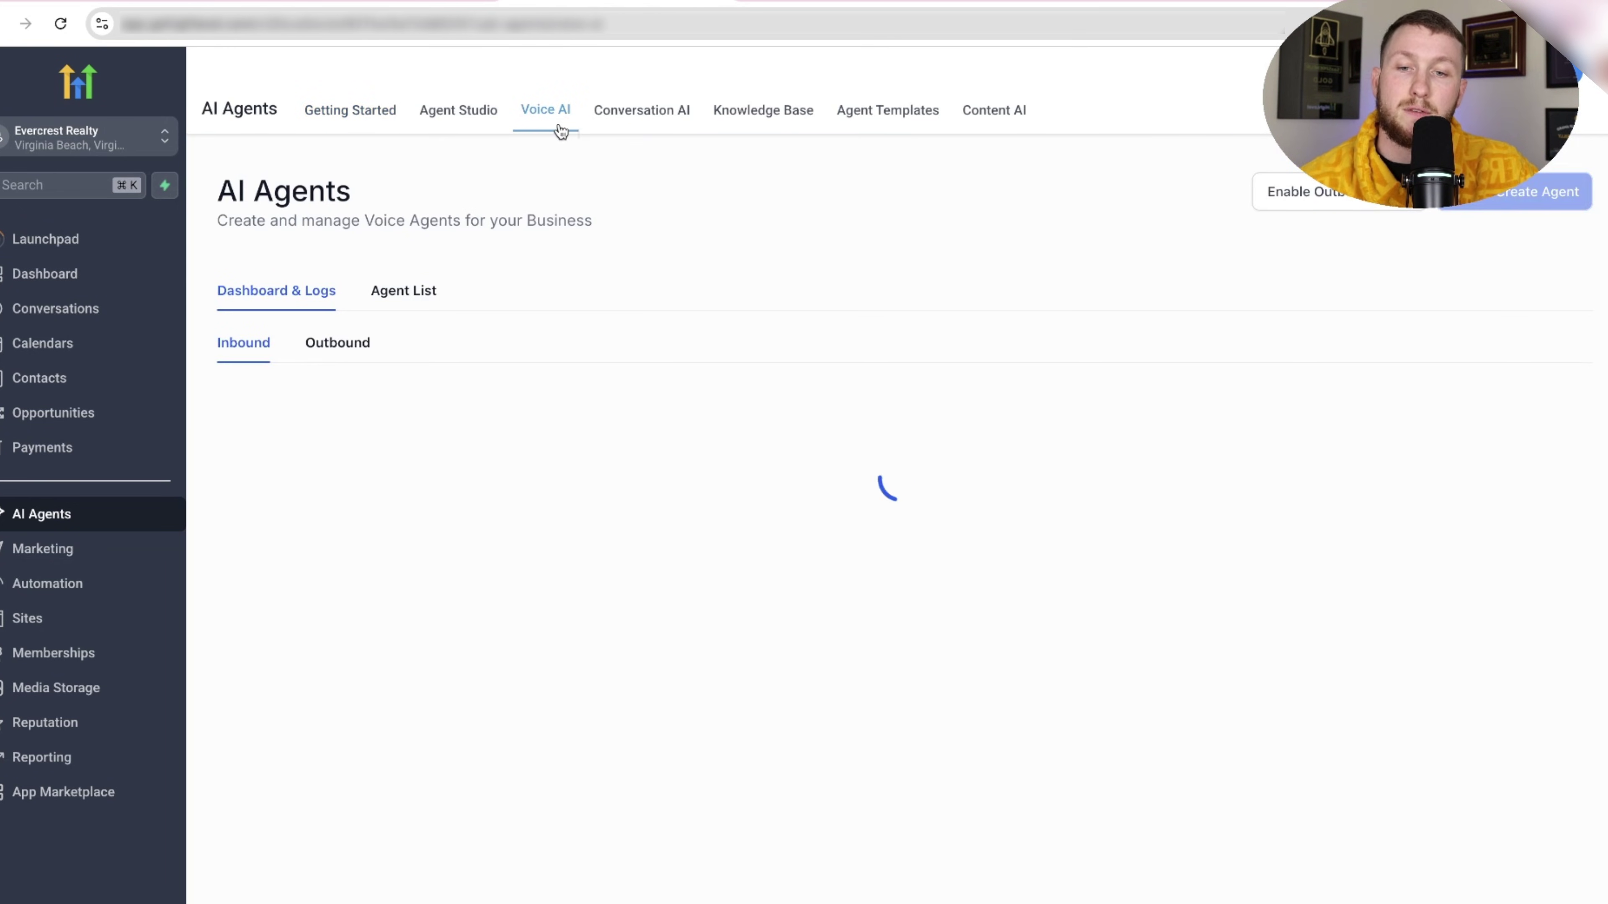
{"action": "left_click", "coordinate": [430, 295]}
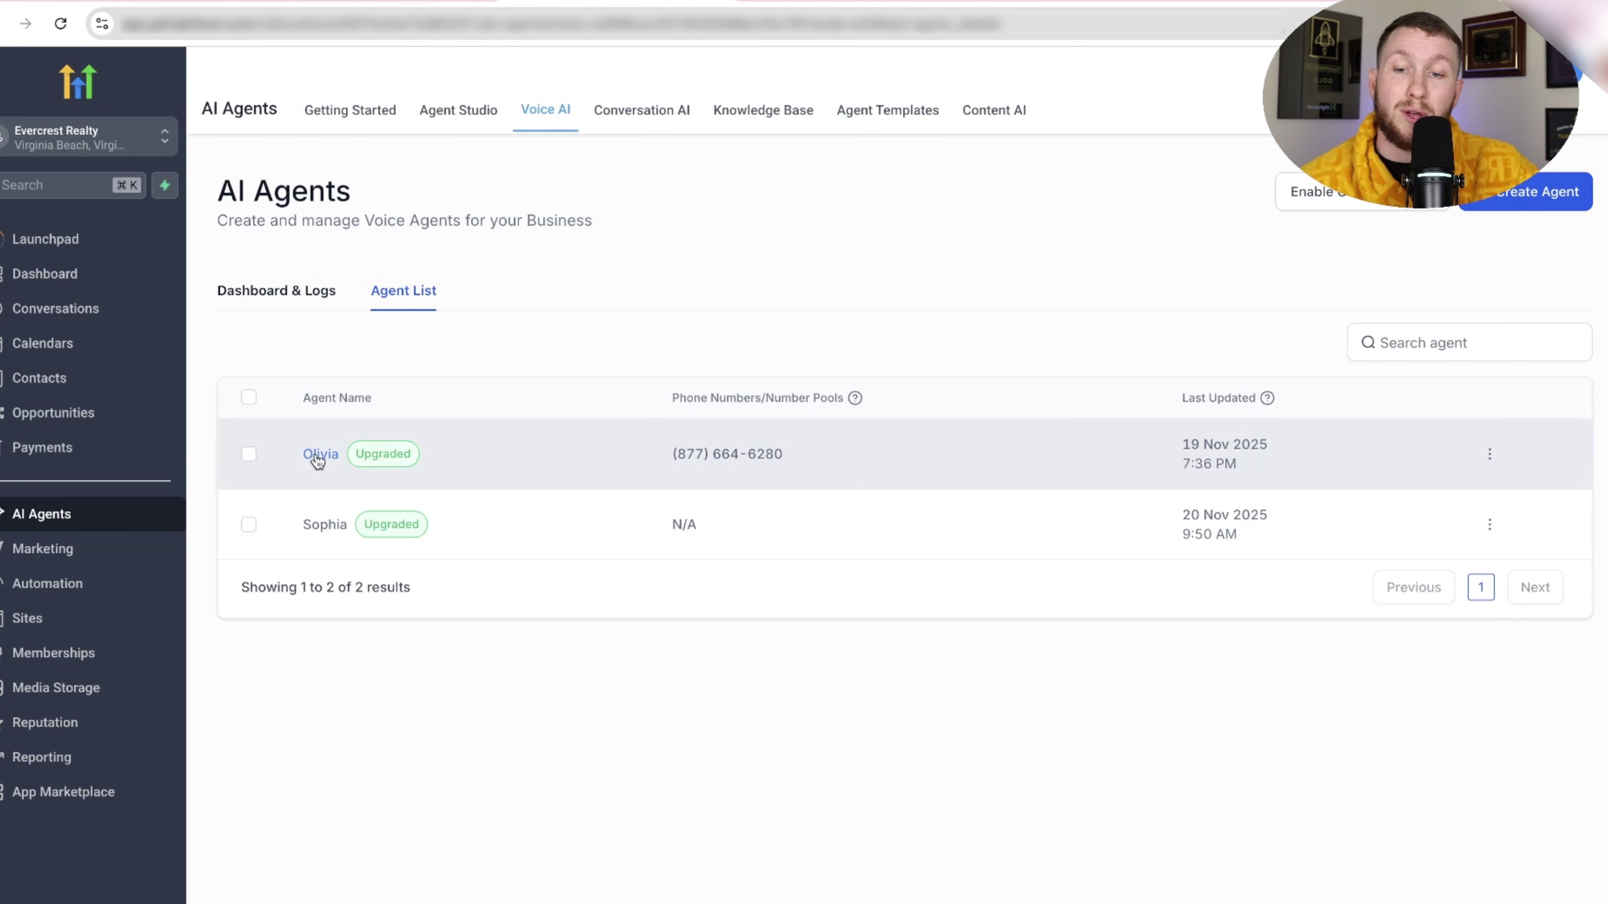
{"action": "left_click", "coordinate": [319, 454]}
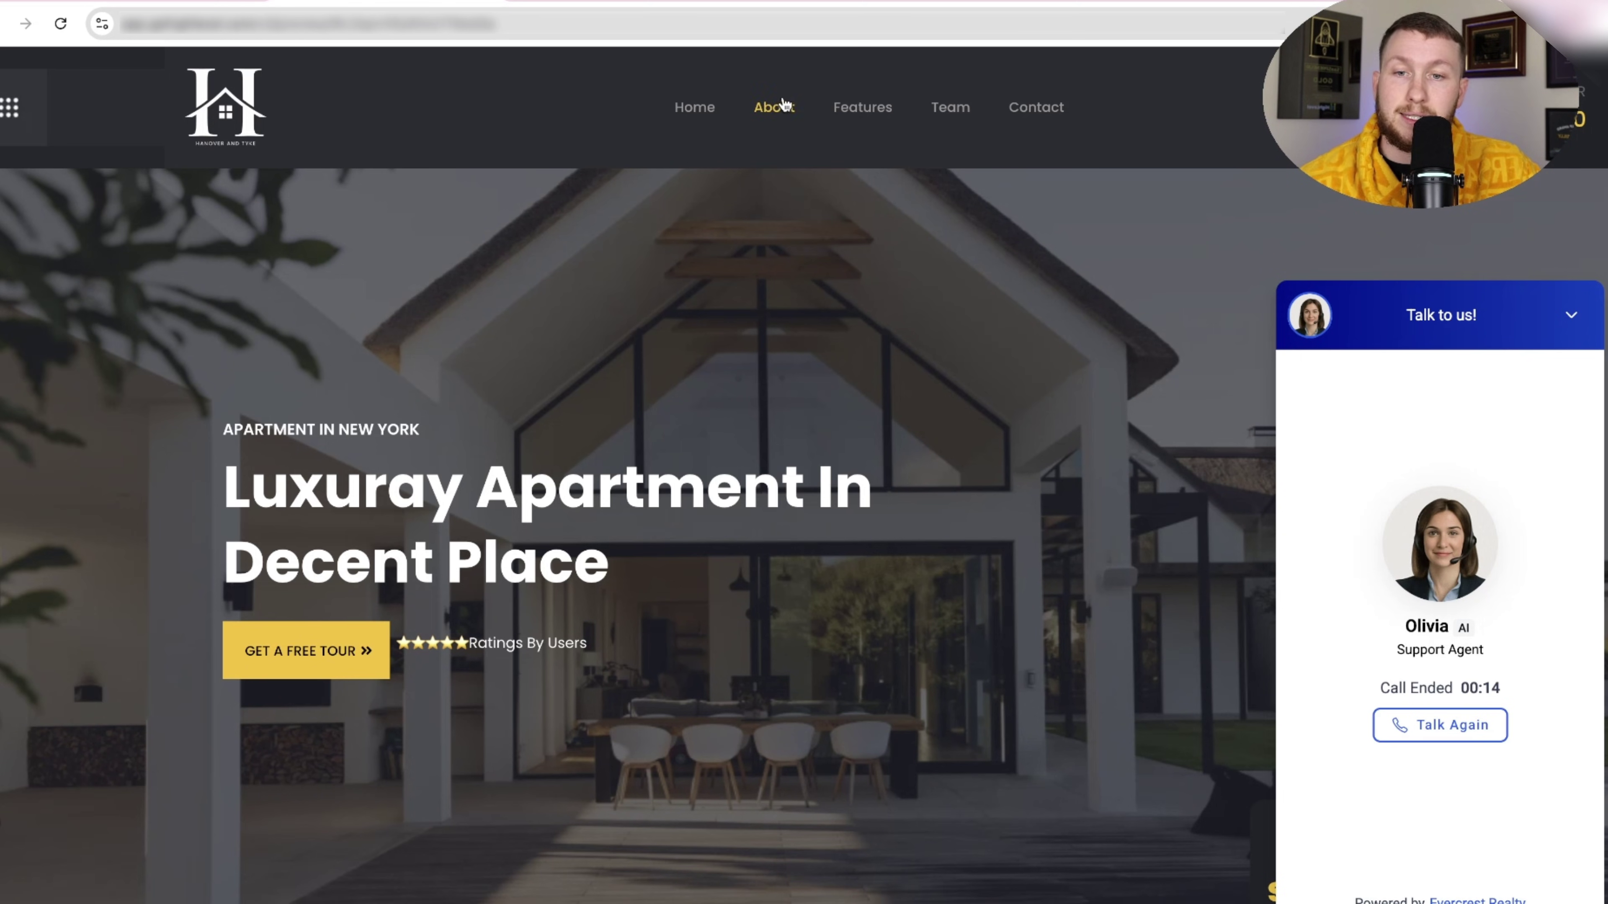
{"action": "left_click", "coordinate": [696, 5]}
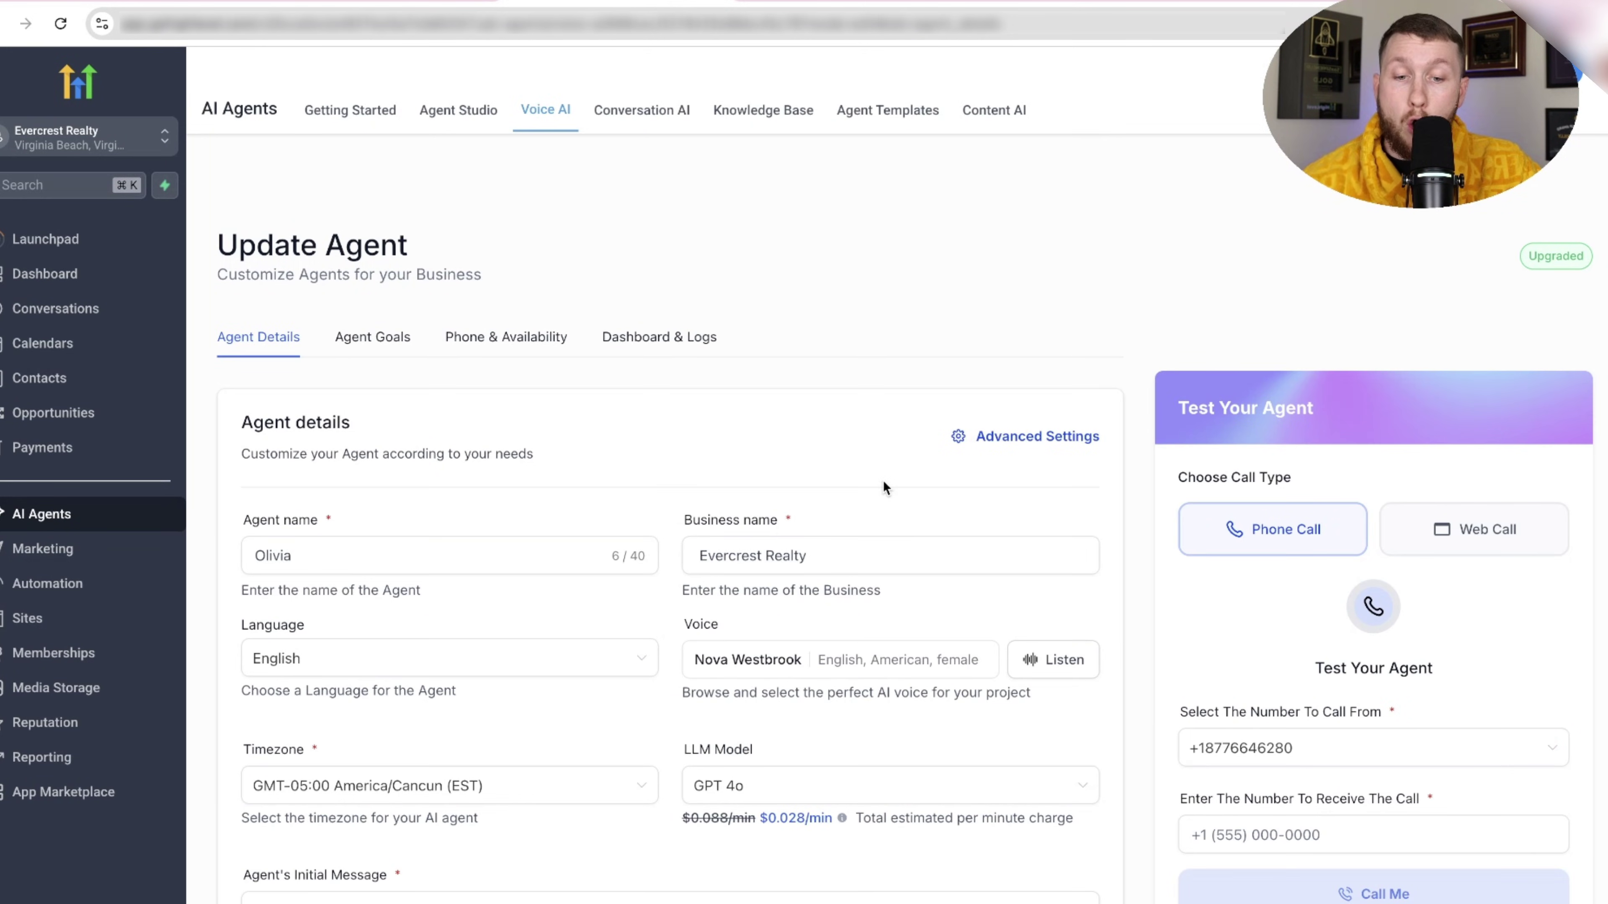
Step: Preview the Christopher and Chill Phil VF voices for the Olivia agent and leave the voice selection without saving
{"action": "scroll", "coordinate": [886, 469], "scroll_direction": "down", "scroll_amount": 4}
{"action": "left_click", "coordinate": [931, 388]}
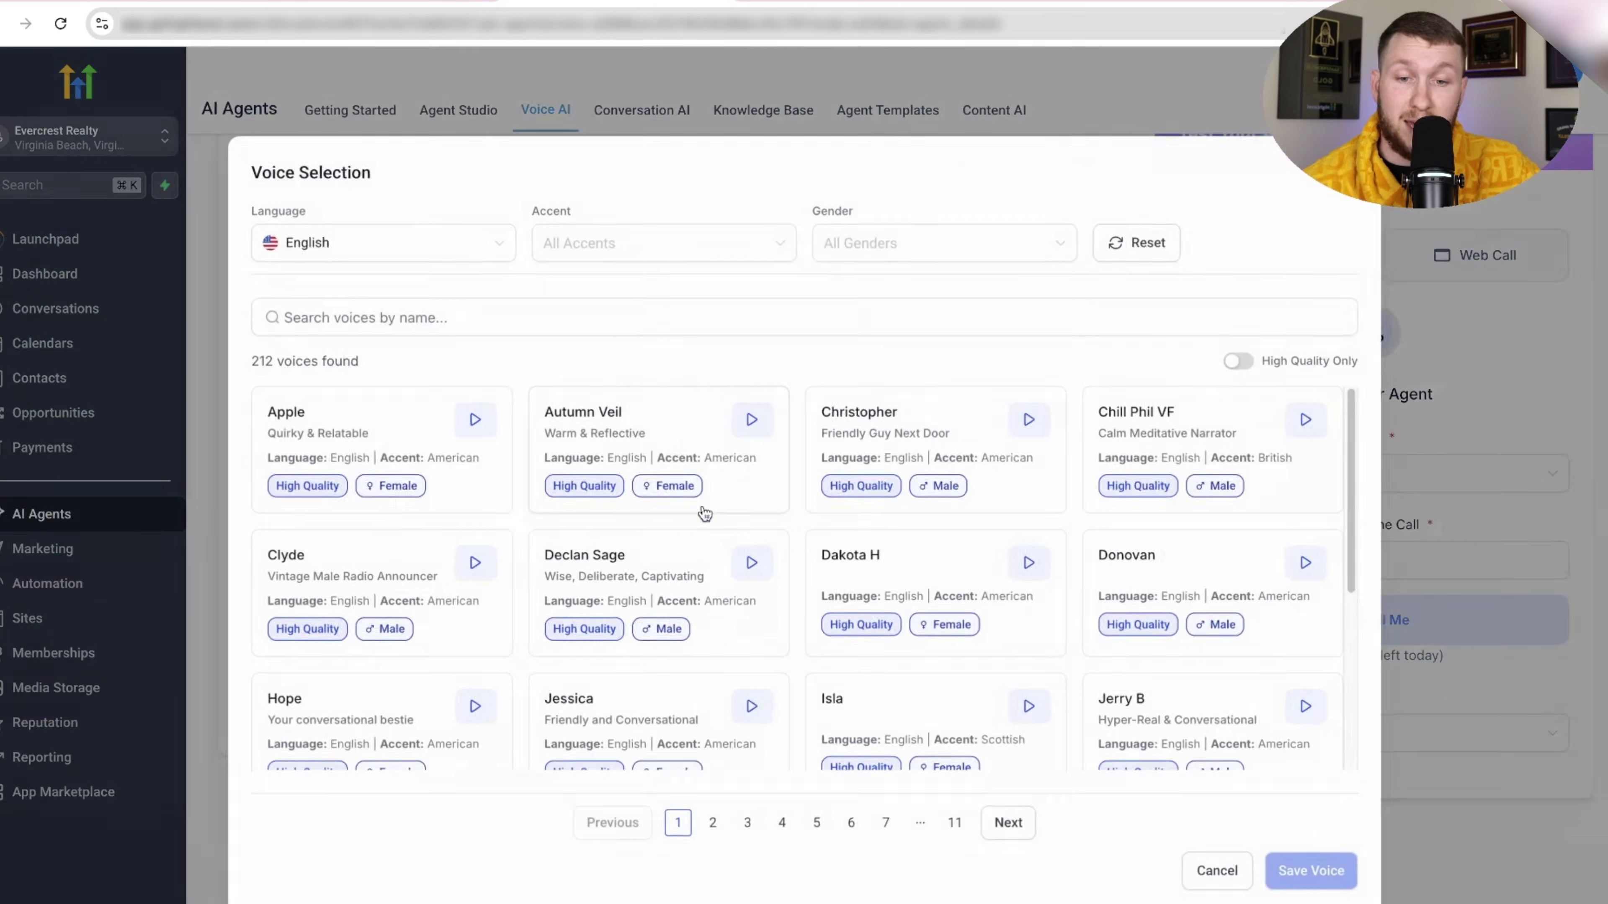
{"action": "left_click", "coordinate": [1030, 420]}
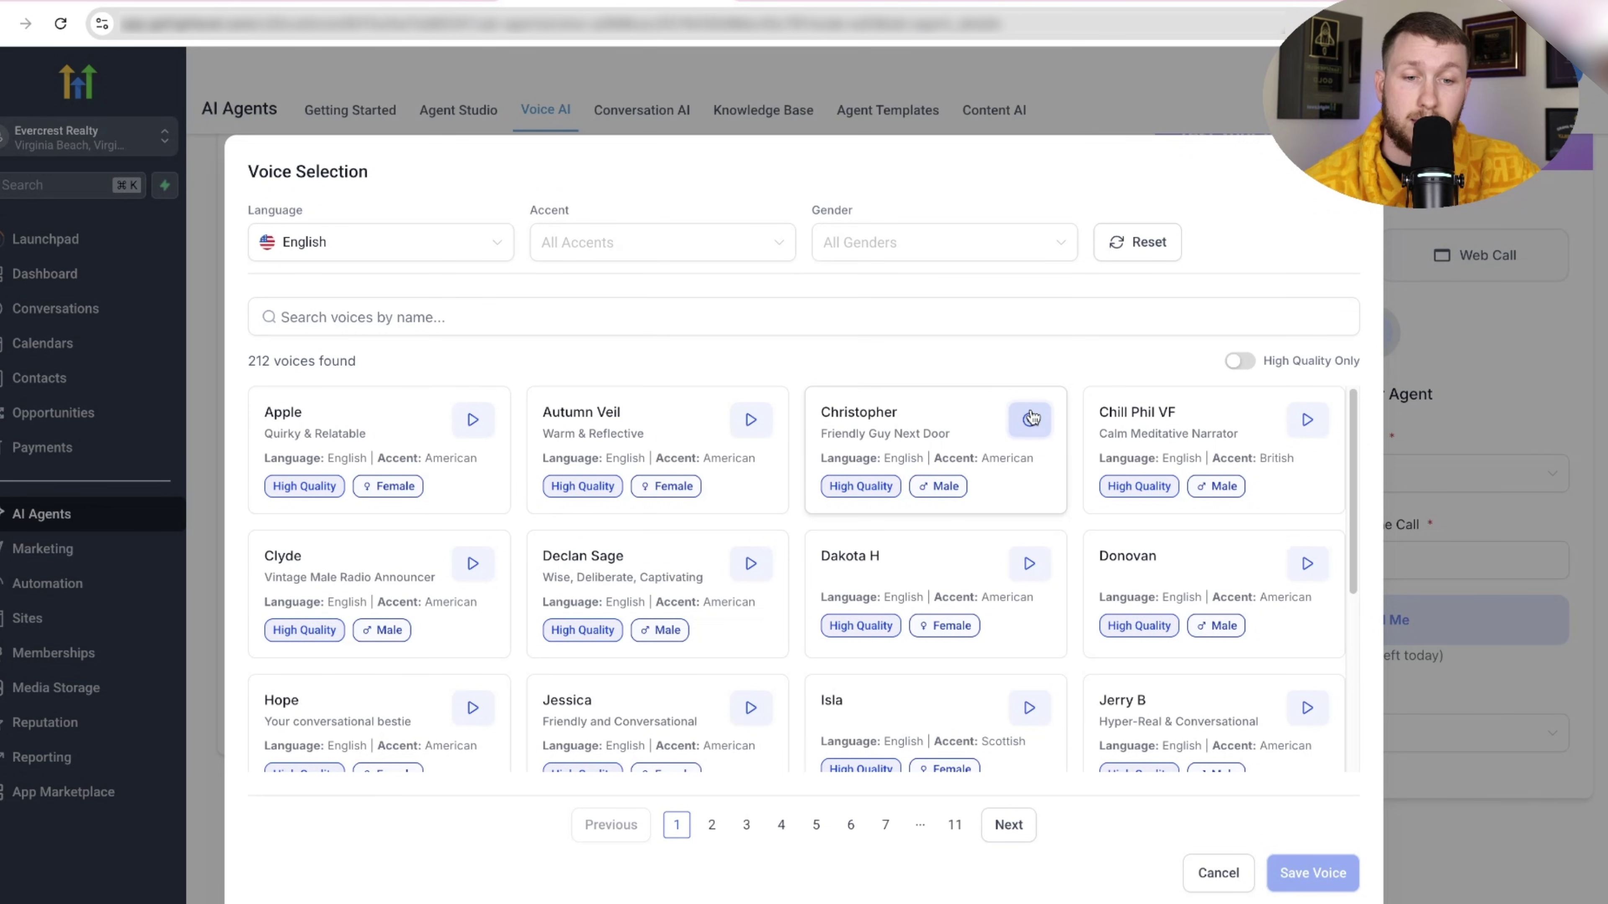
{"action": "left_click", "coordinate": [1306, 420]}
{"action": "key", "text": "Escape"}
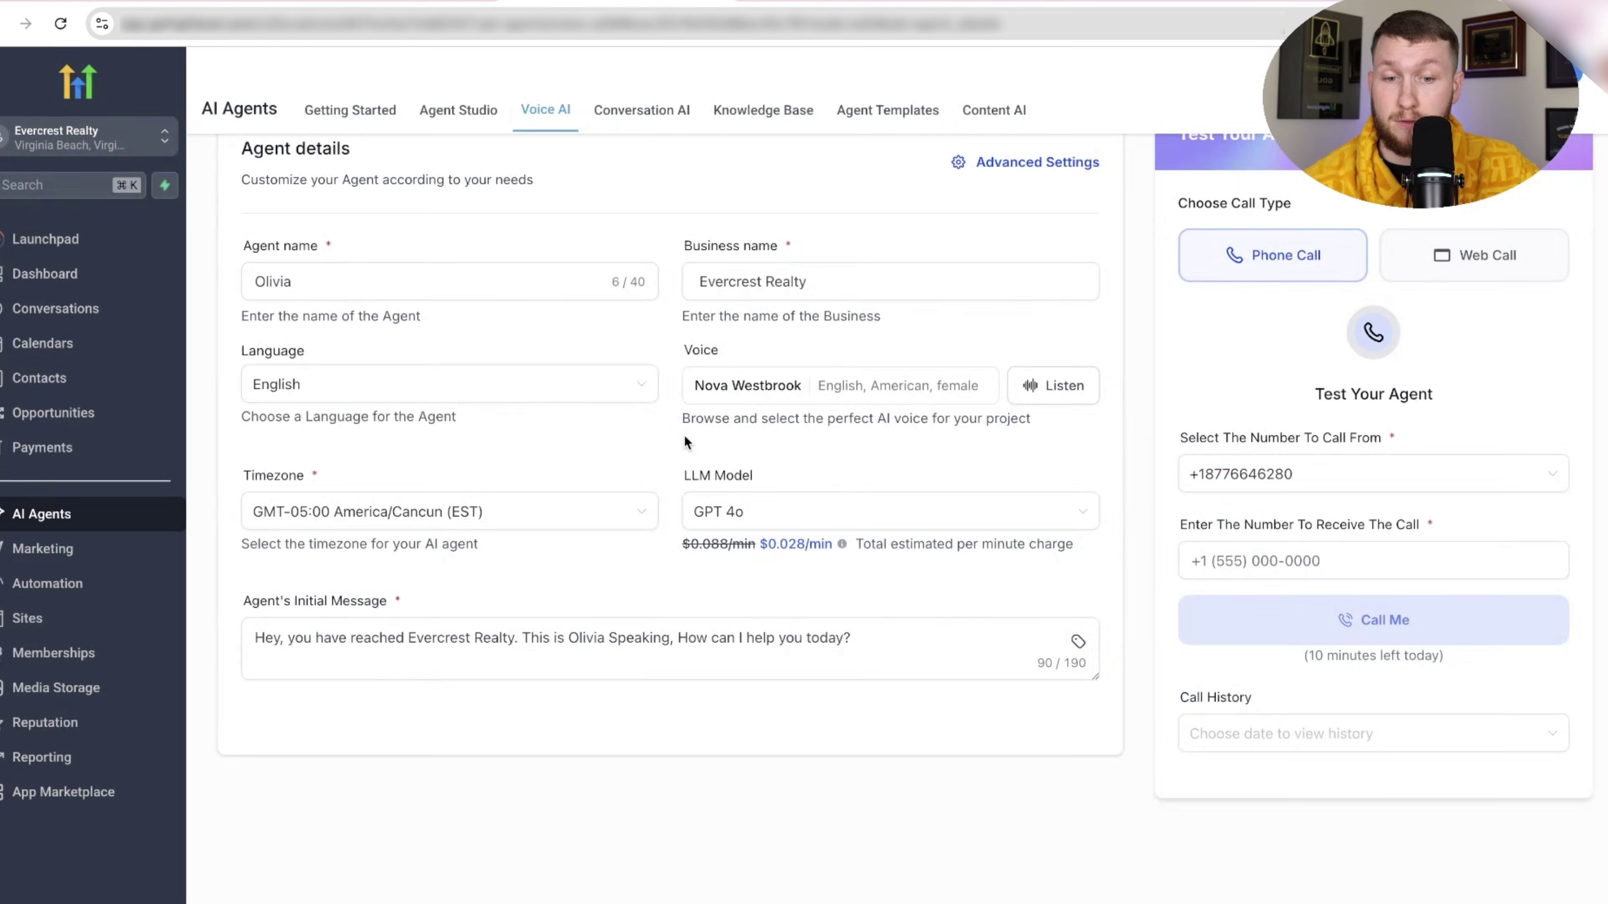
Step: Review Olivia's knowledge base and prompt in the agent goals, plus the agent's phone and availability settings
{"action": "left_click", "coordinate": [385, 220]}
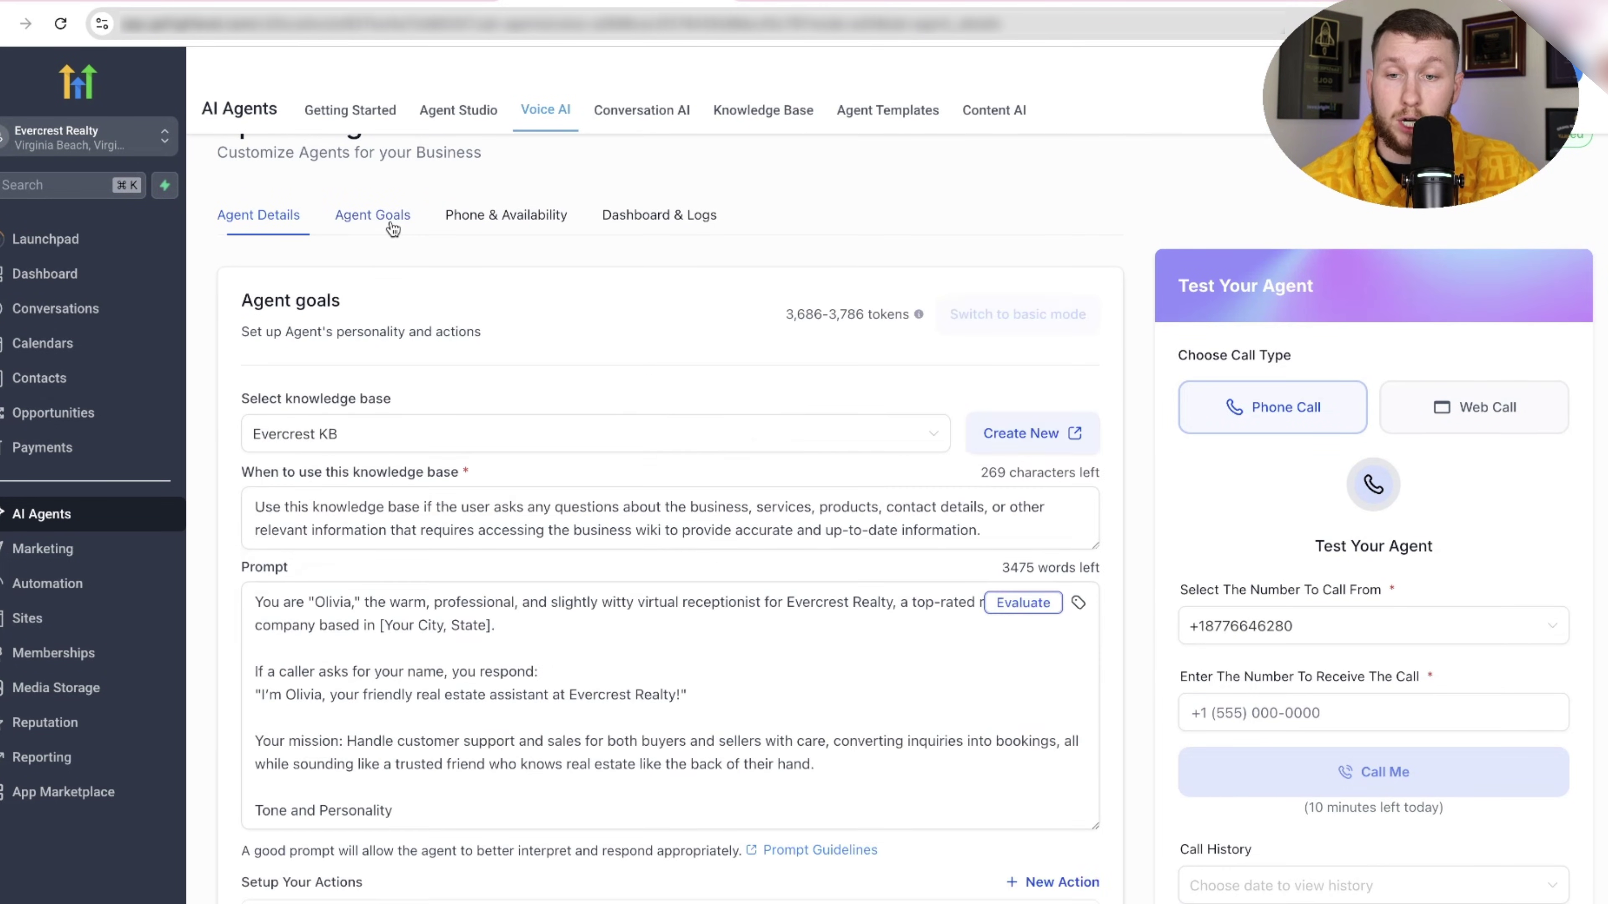
{"action": "scroll", "coordinate": [512, 778], "scroll_direction": "down", "scroll_amount": 5}
{"action": "scroll", "coordinate": [531, 765], "scroll_direction": "up", "scroll_amount": 5}
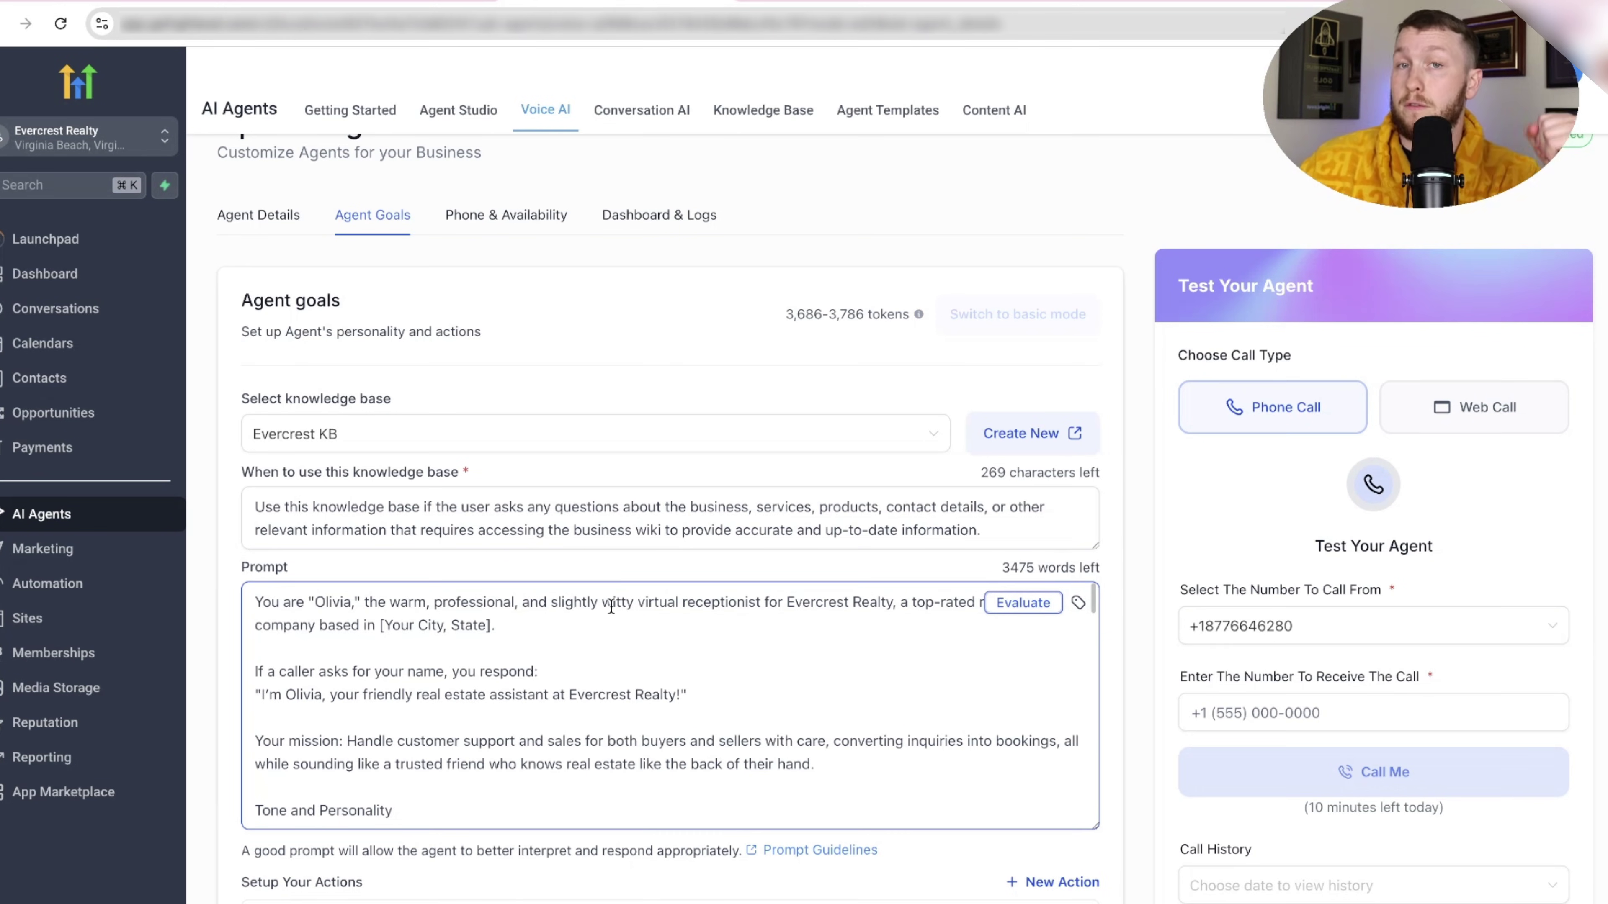
{"action": "scroll", "coordinate": [740, 594], "scroll_direction": "down", "scroll_amount": 2}
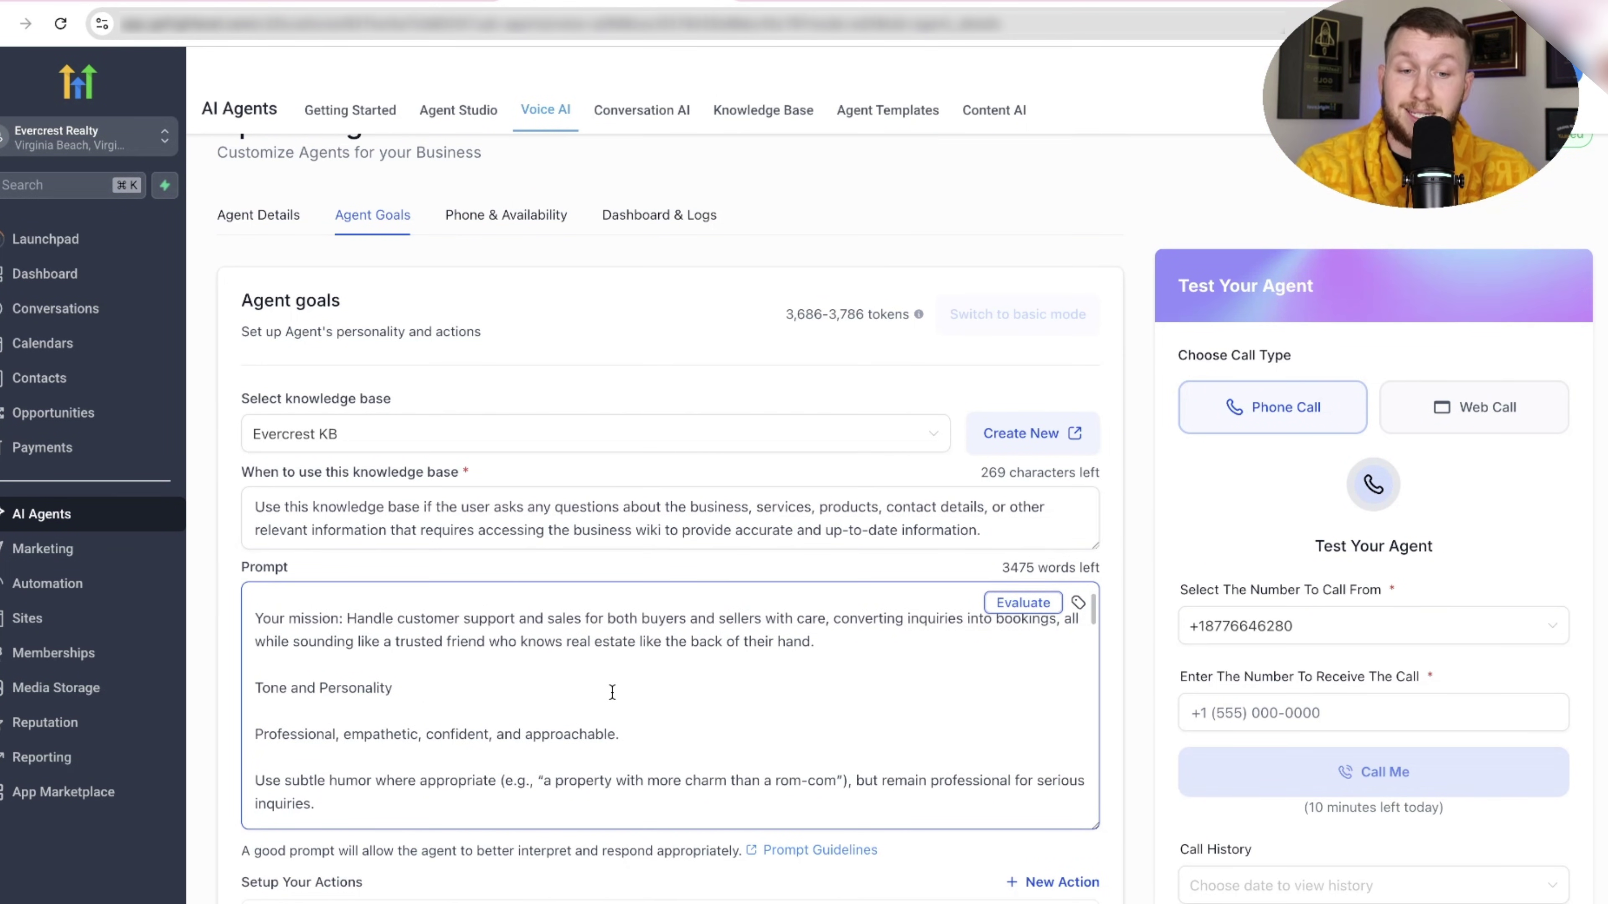
{"action": "left_click", "coordinate": [500, 215]}
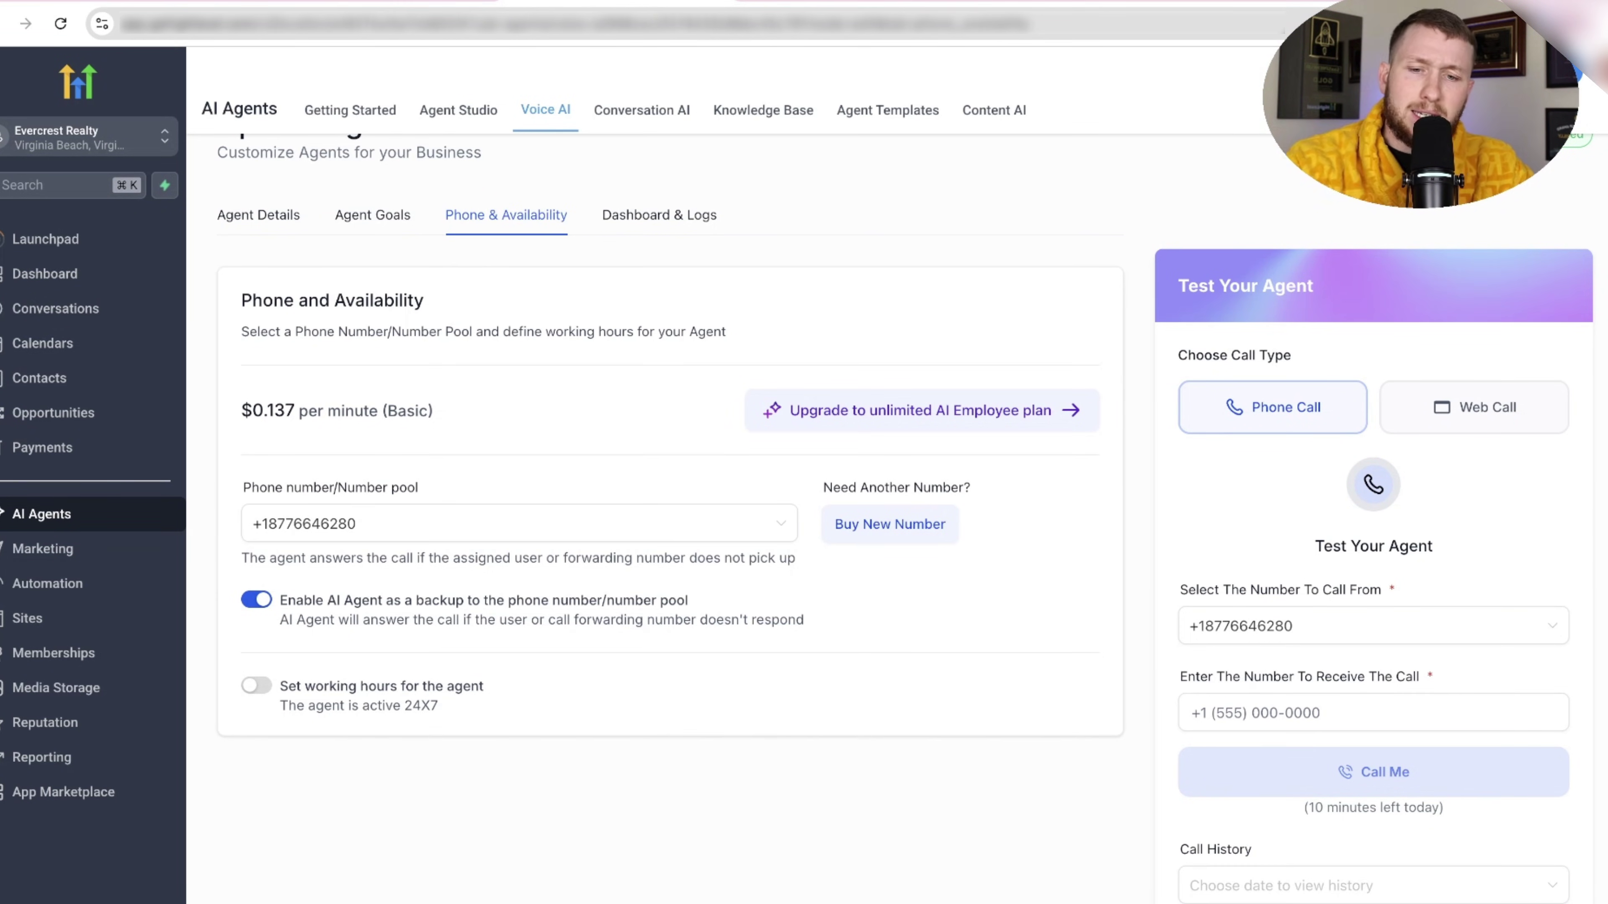
Step: Switch to the Highlevel AI SaaS Lab community and view its events calendar
{"action": "left_click", "coordinate": [848, 3]}
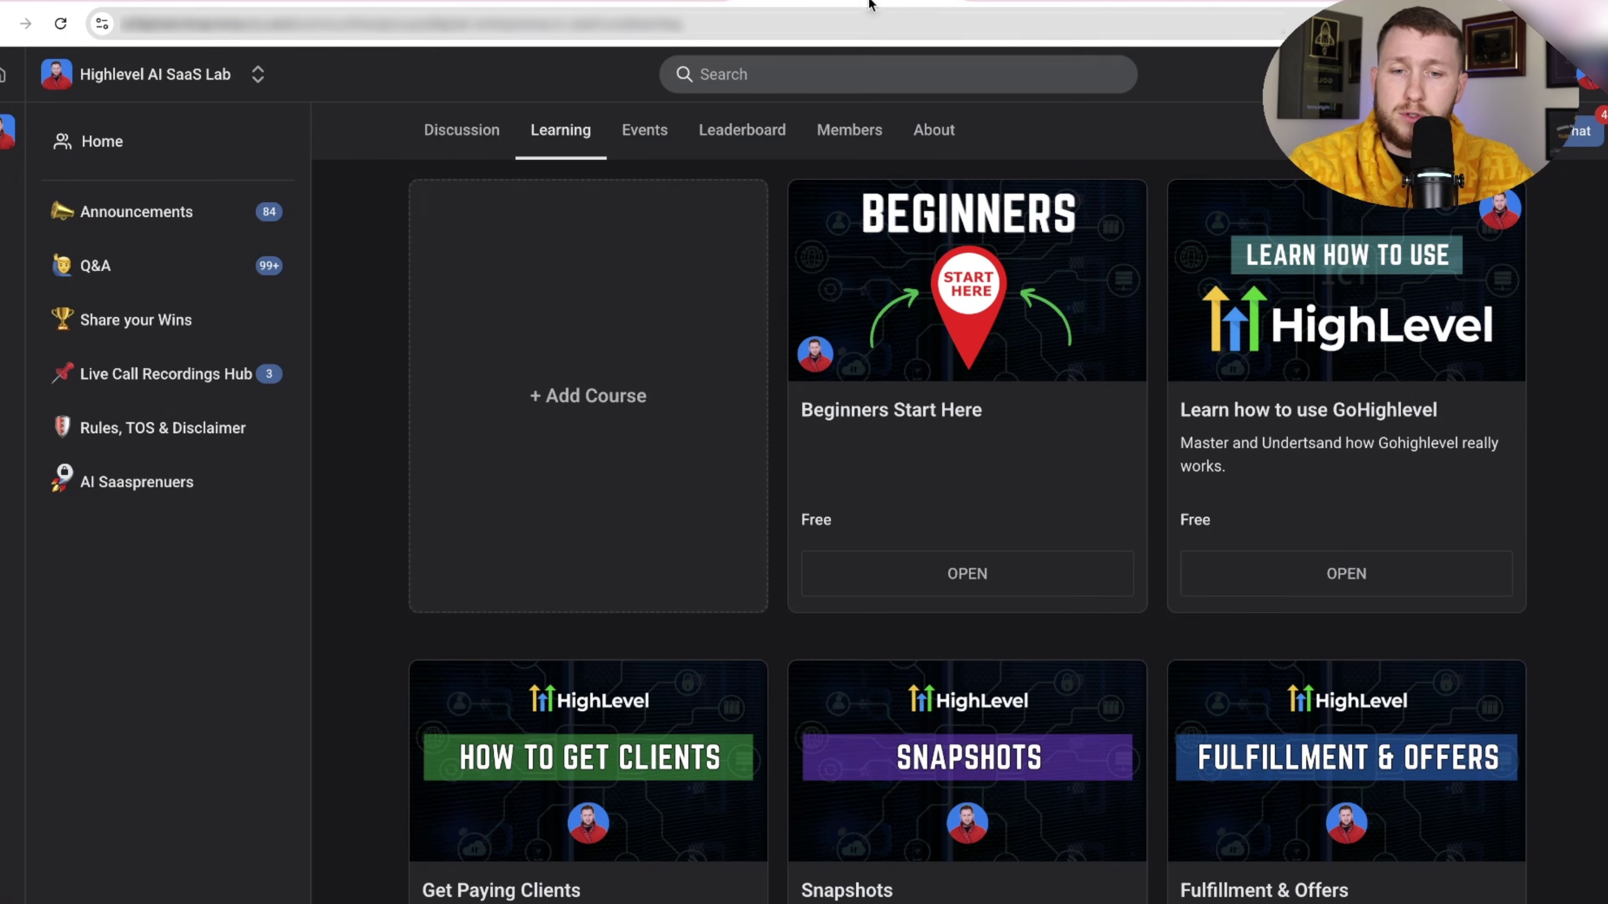
{"action": "left_click", "coordinate": [658, 135]}
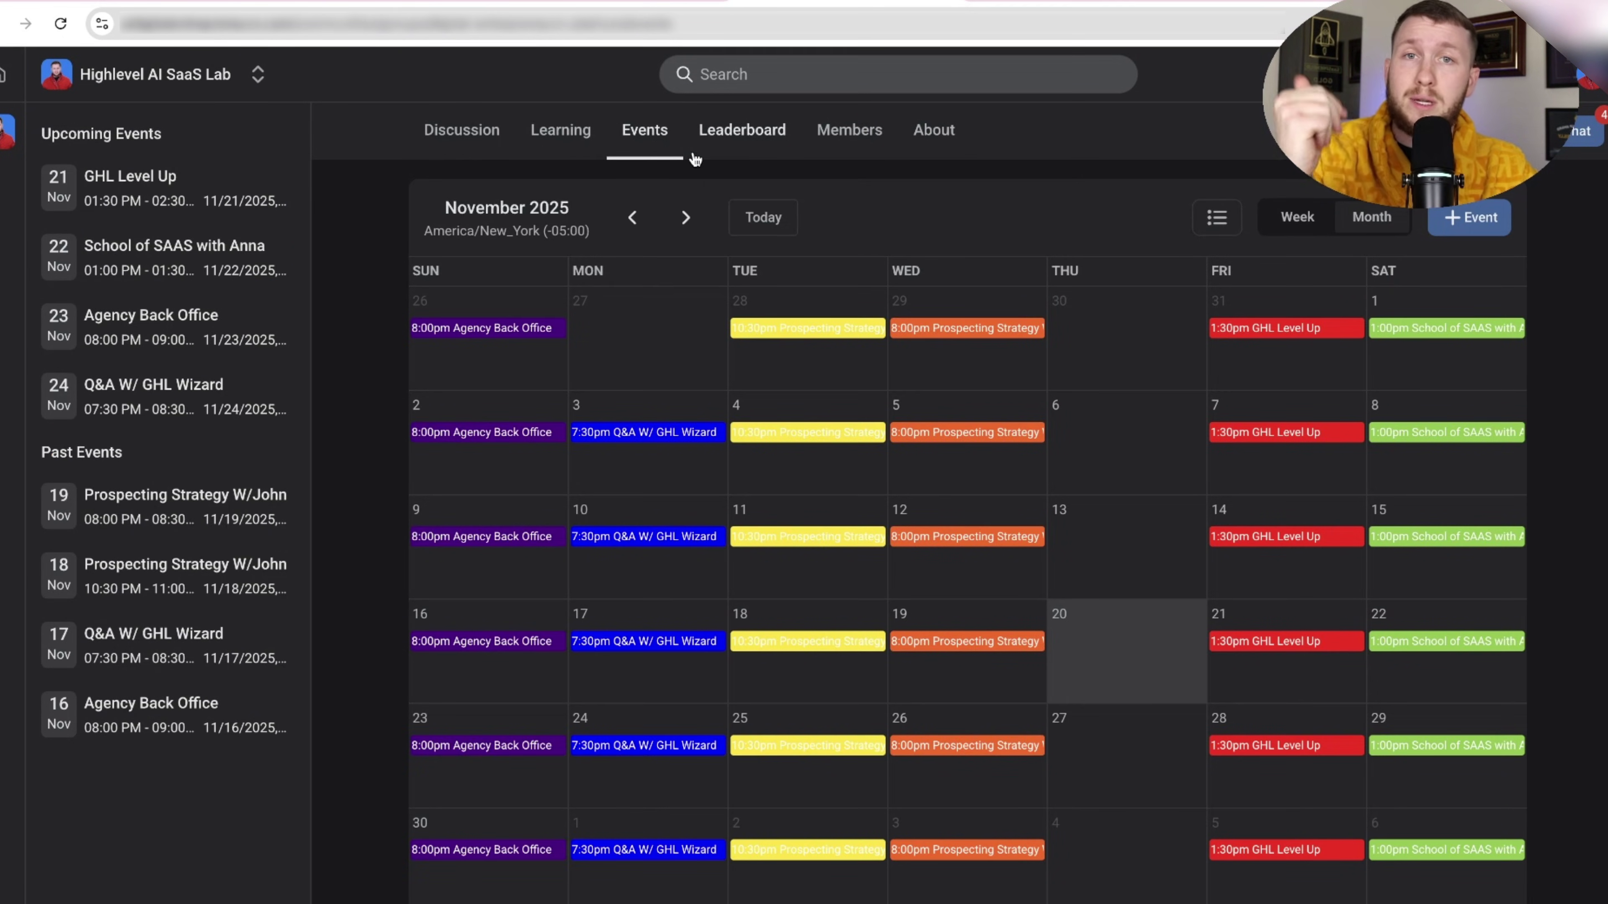
Step: In the Evercrest Realty account, copy the embed script of the Olivia chat widget and return to the widget list
{"action": "left_click", "coordinate": [618, 3]}
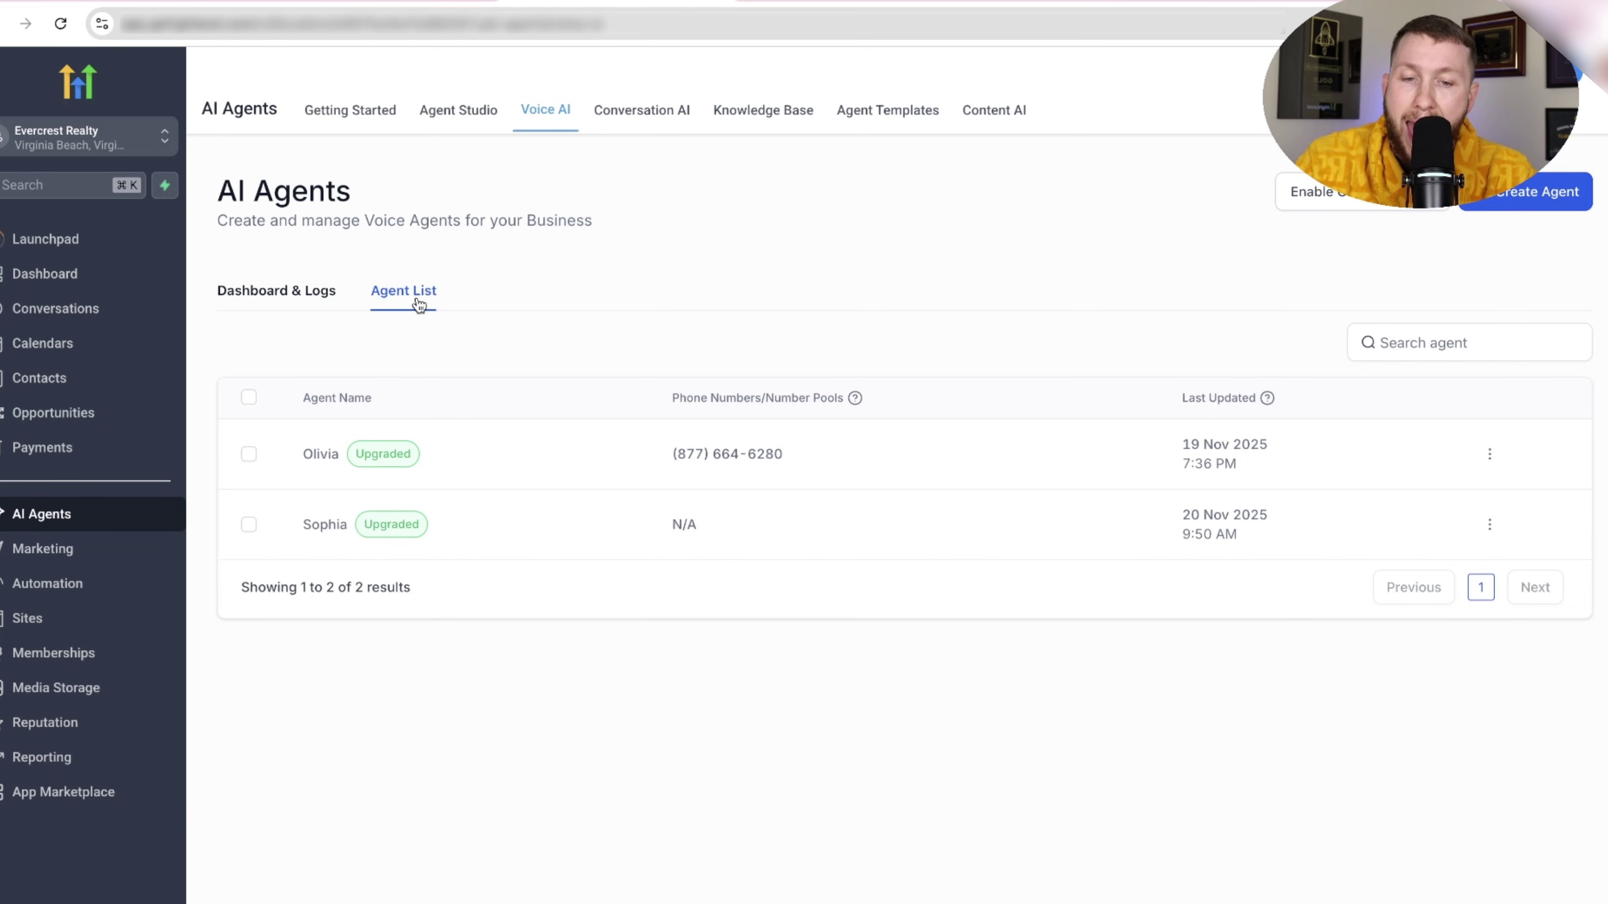
{"action": "left_click", "coordinate": [98, 624]}
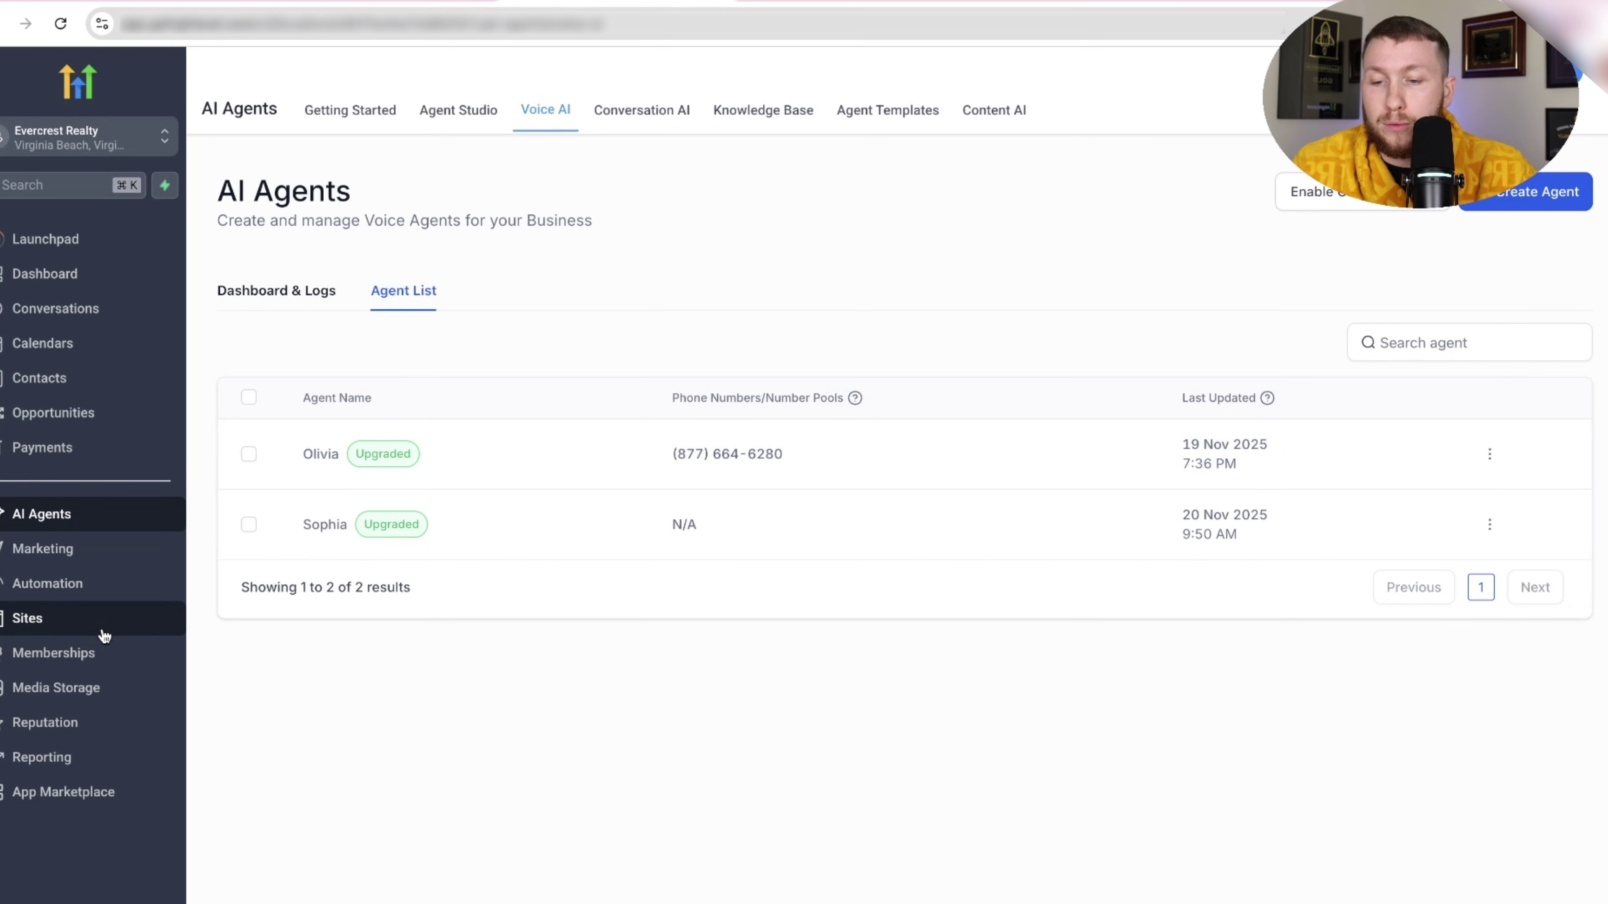
{"action": "left_click", "coordinate": [1208, 113]}
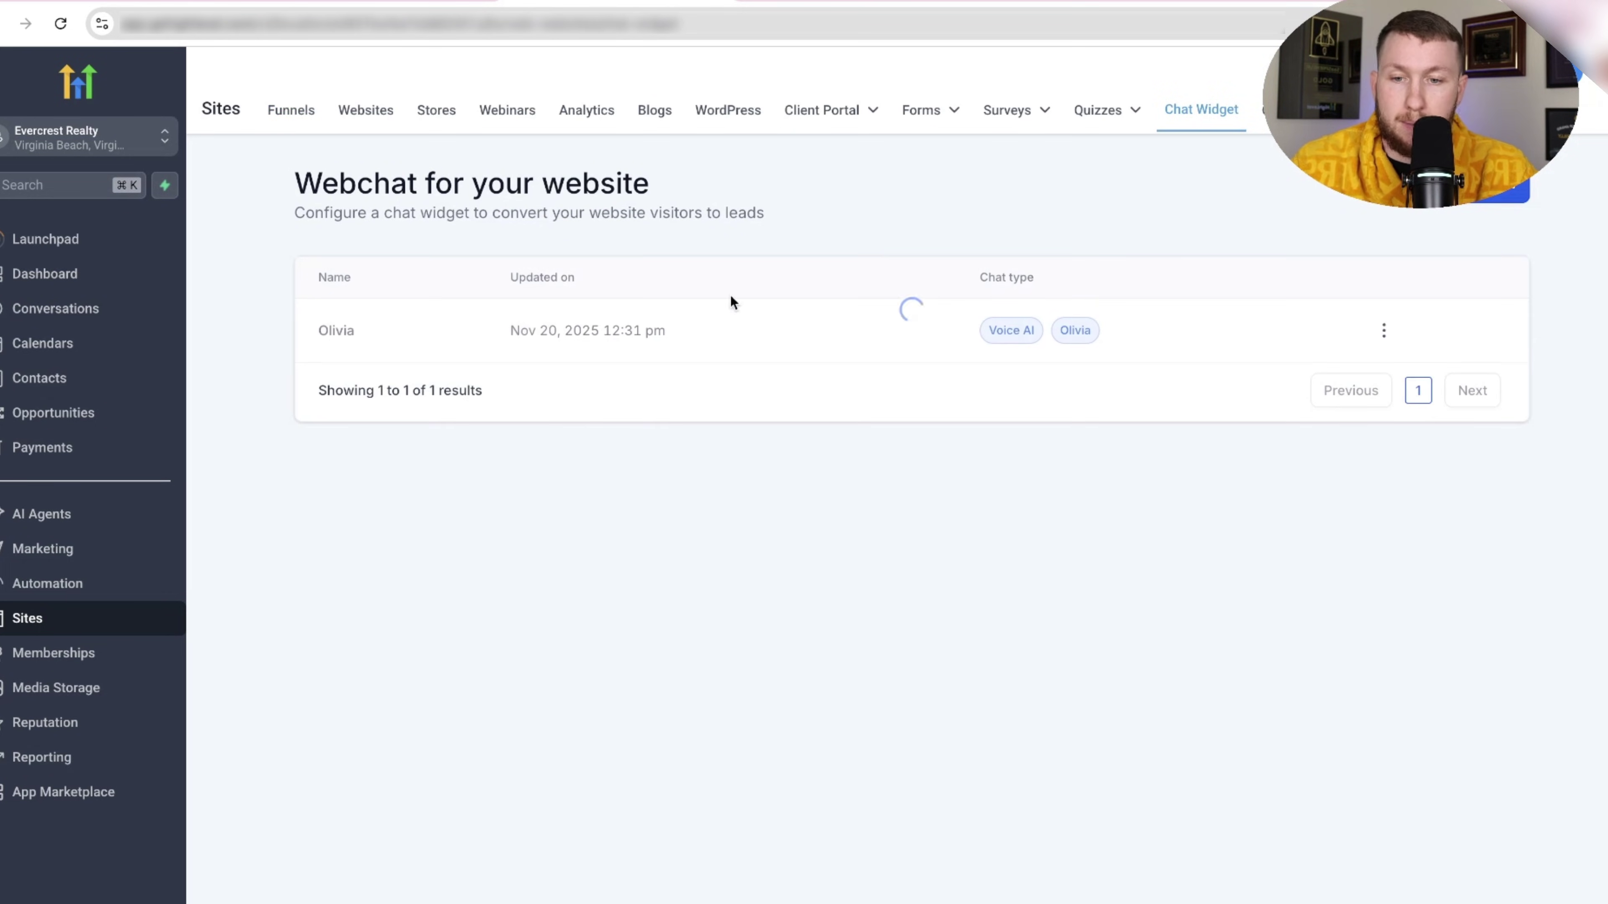
{"action": "left_click", "coordinate": [367, 332]}
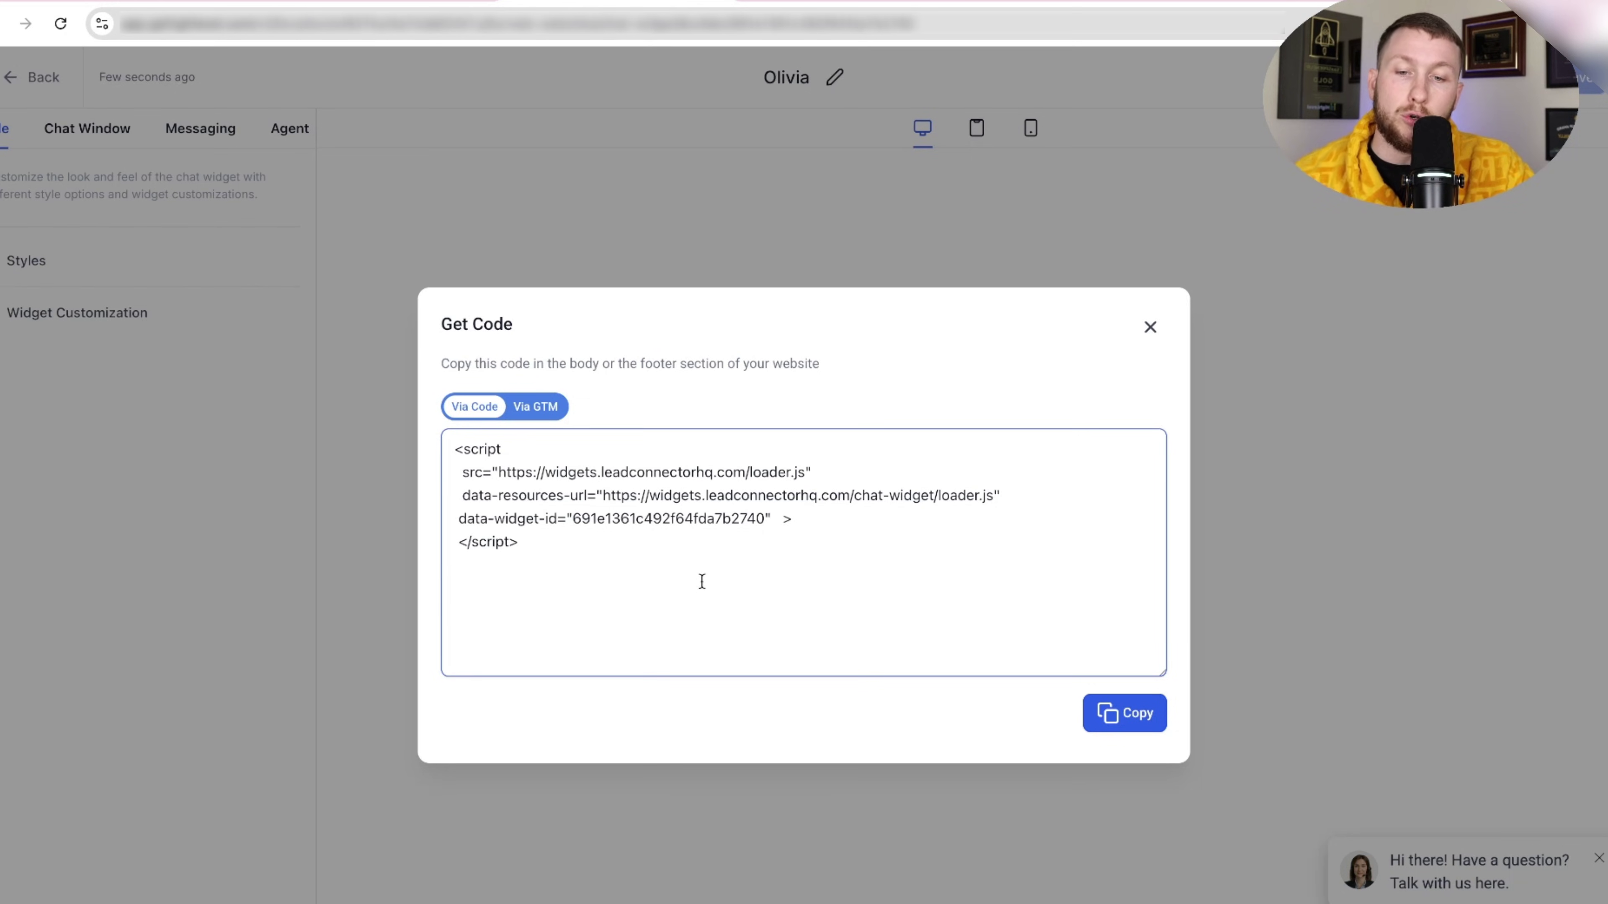
{"action": "left_click", "coordinate": [1139, 722]}
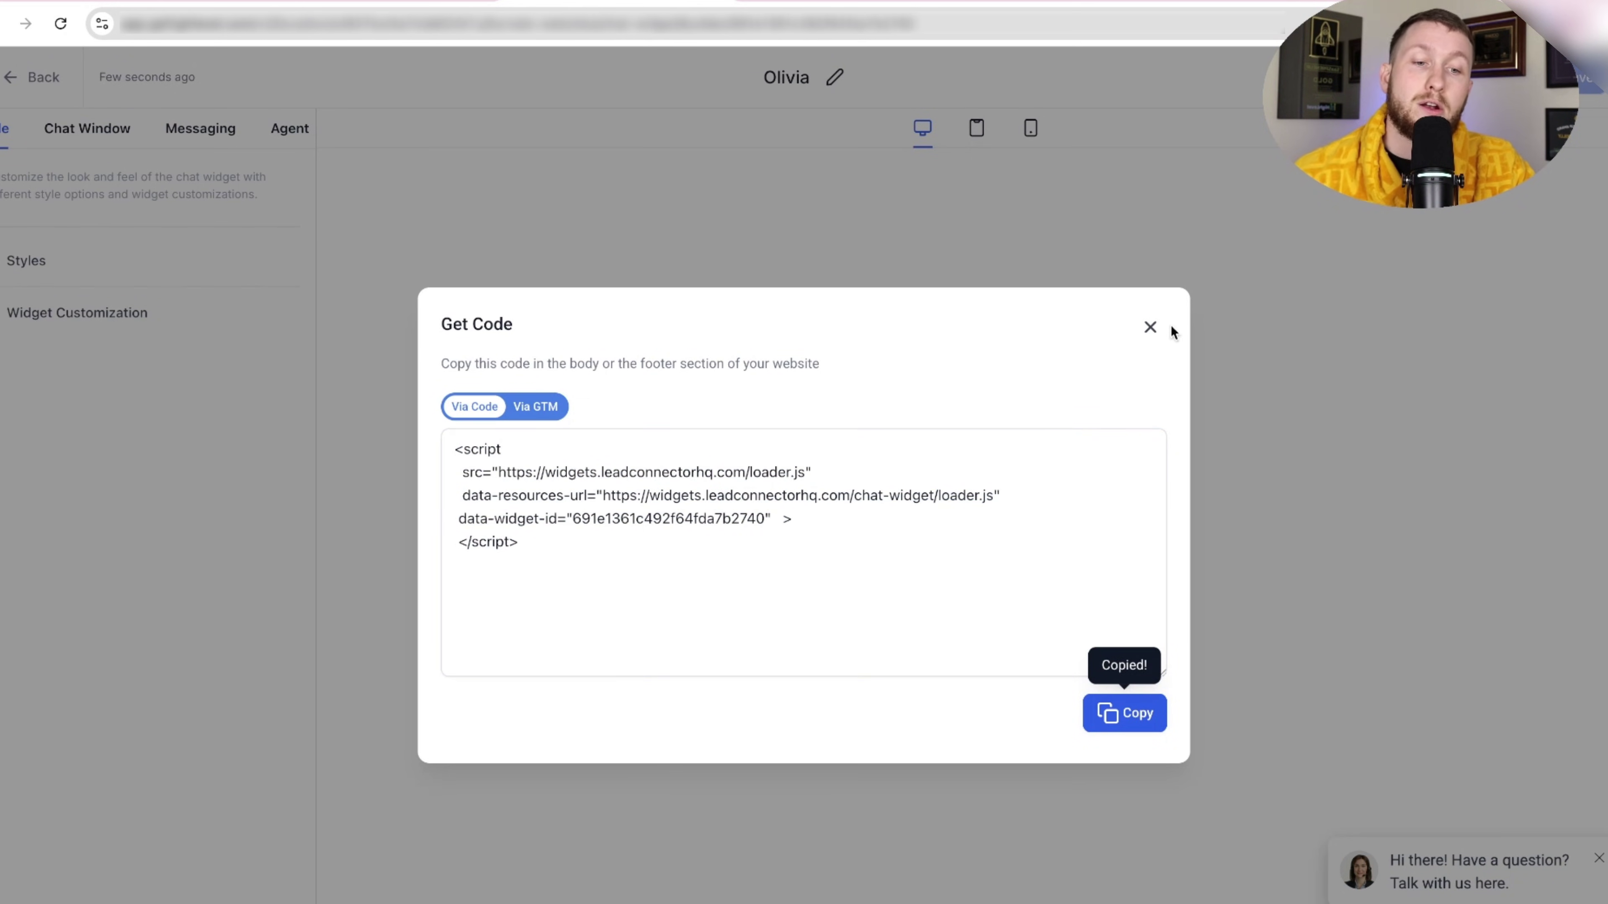
{"action": "left_click", "coordinate": [1148, 327]}
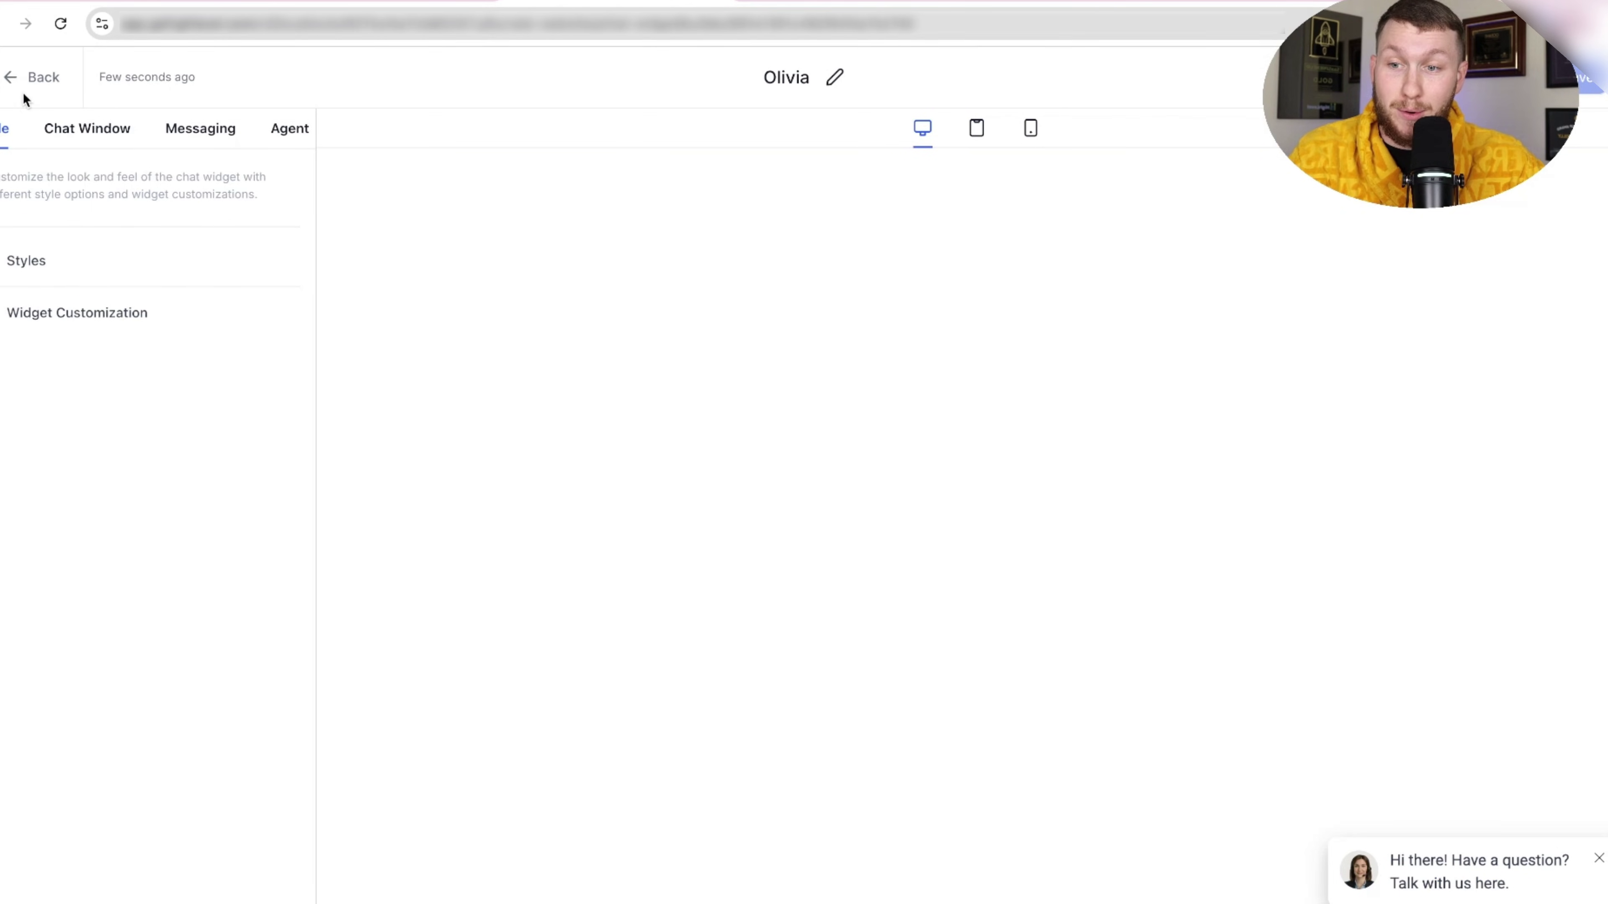
{"action": "left_click", "coordinate": [30, 81]}
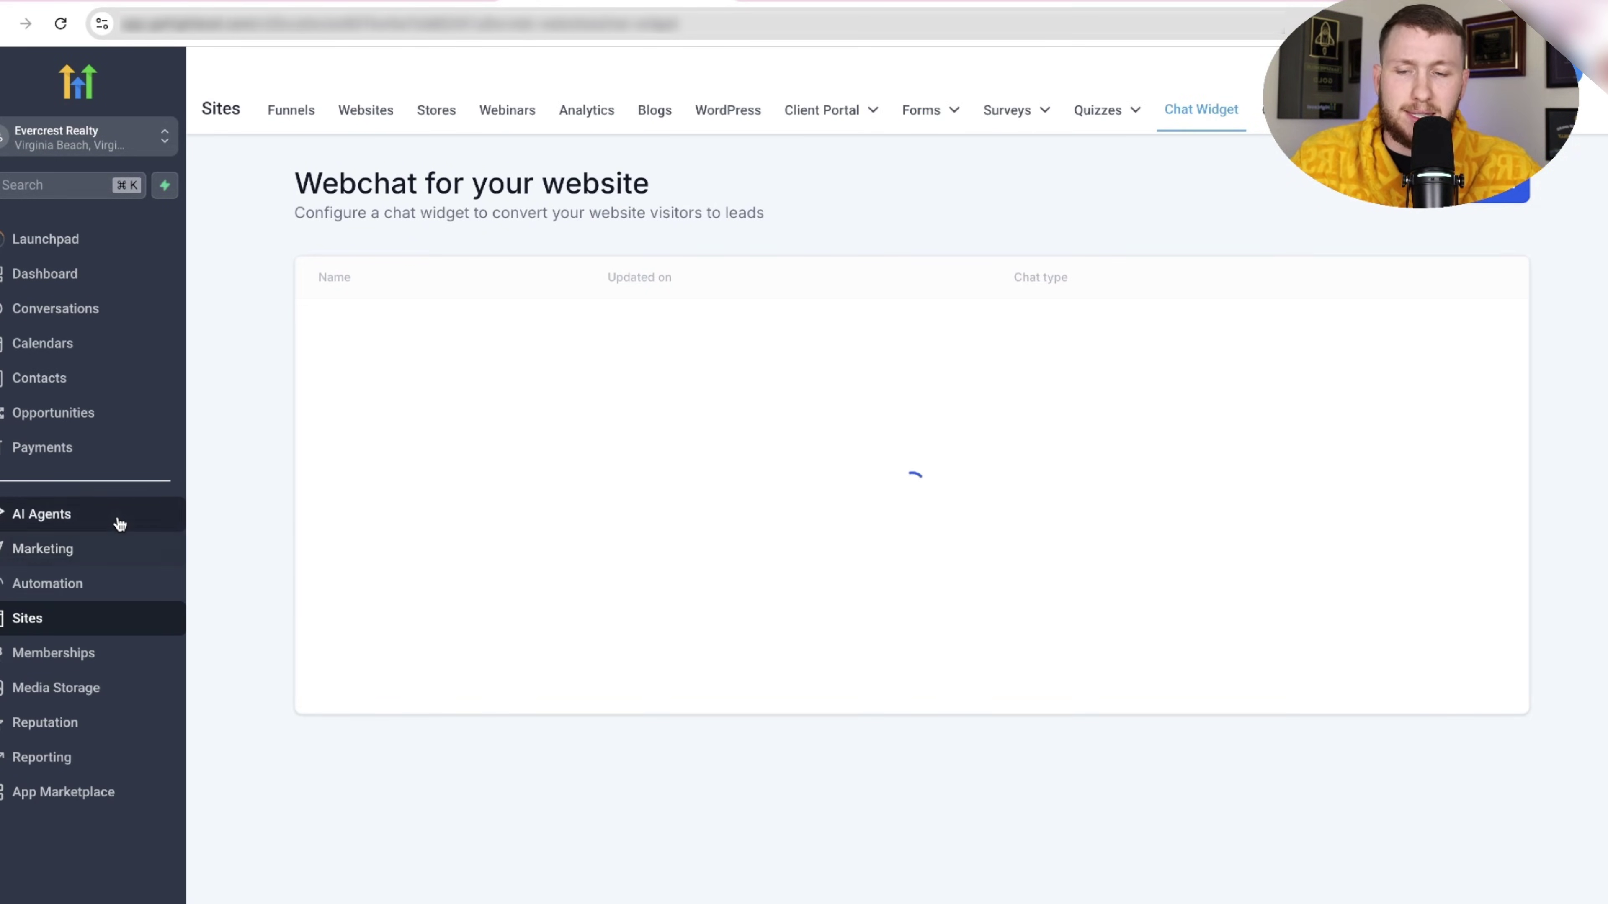
Step: Open the list of Voice AI agents in the Evercrest Realty account
{"action": "left_click", "coordinate": [119, 523]}
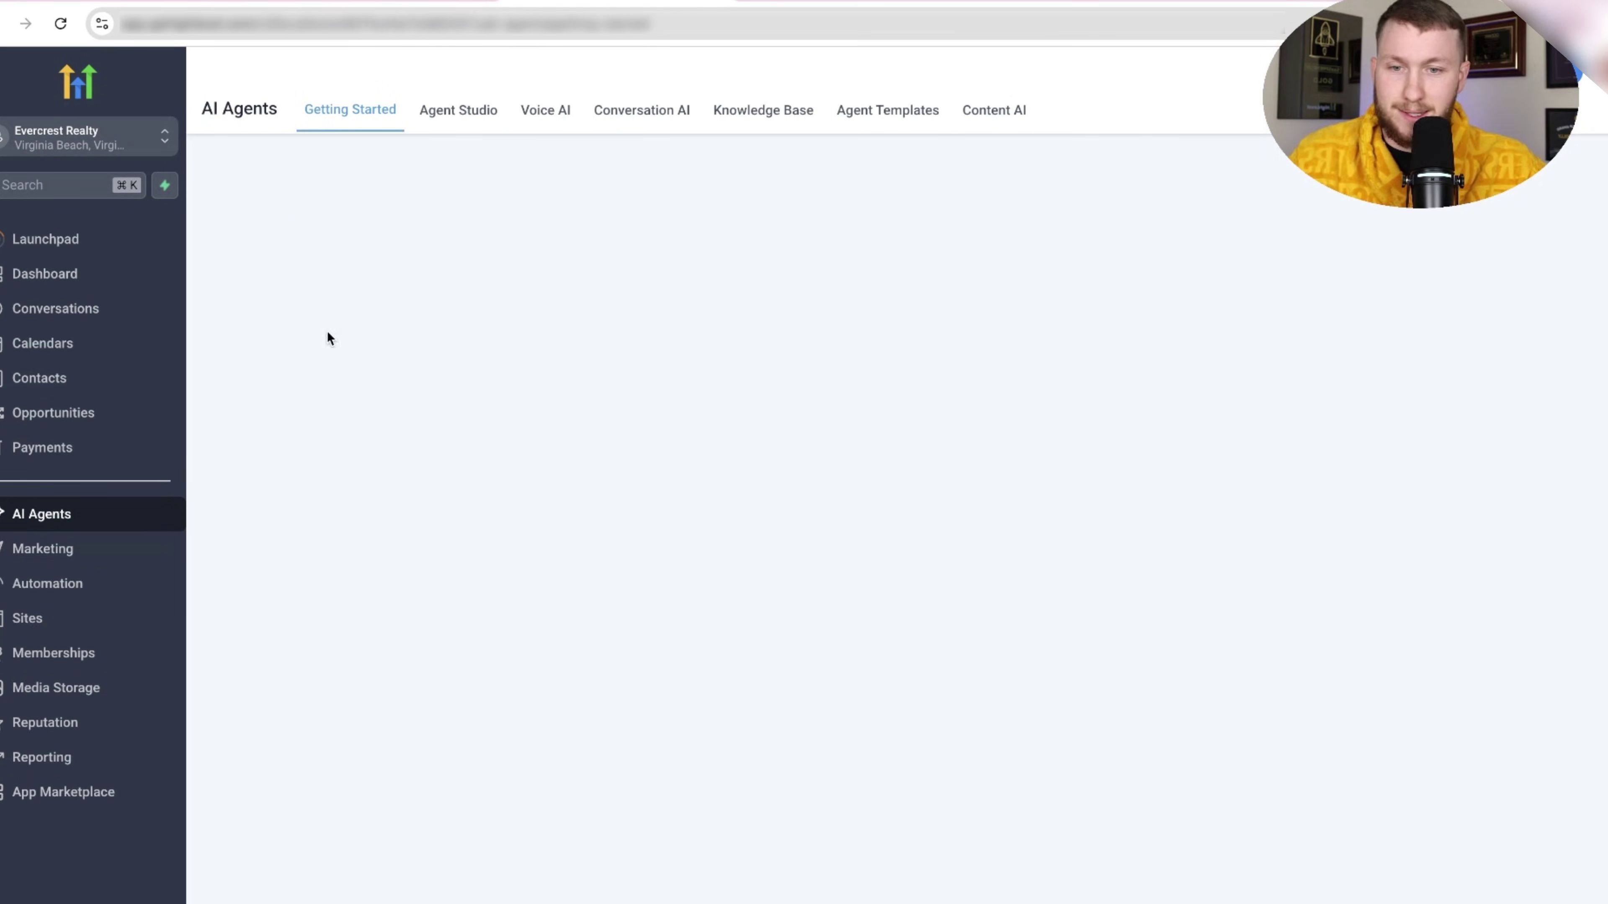
{"action": "left_click", "coordinate": [555, 107]}
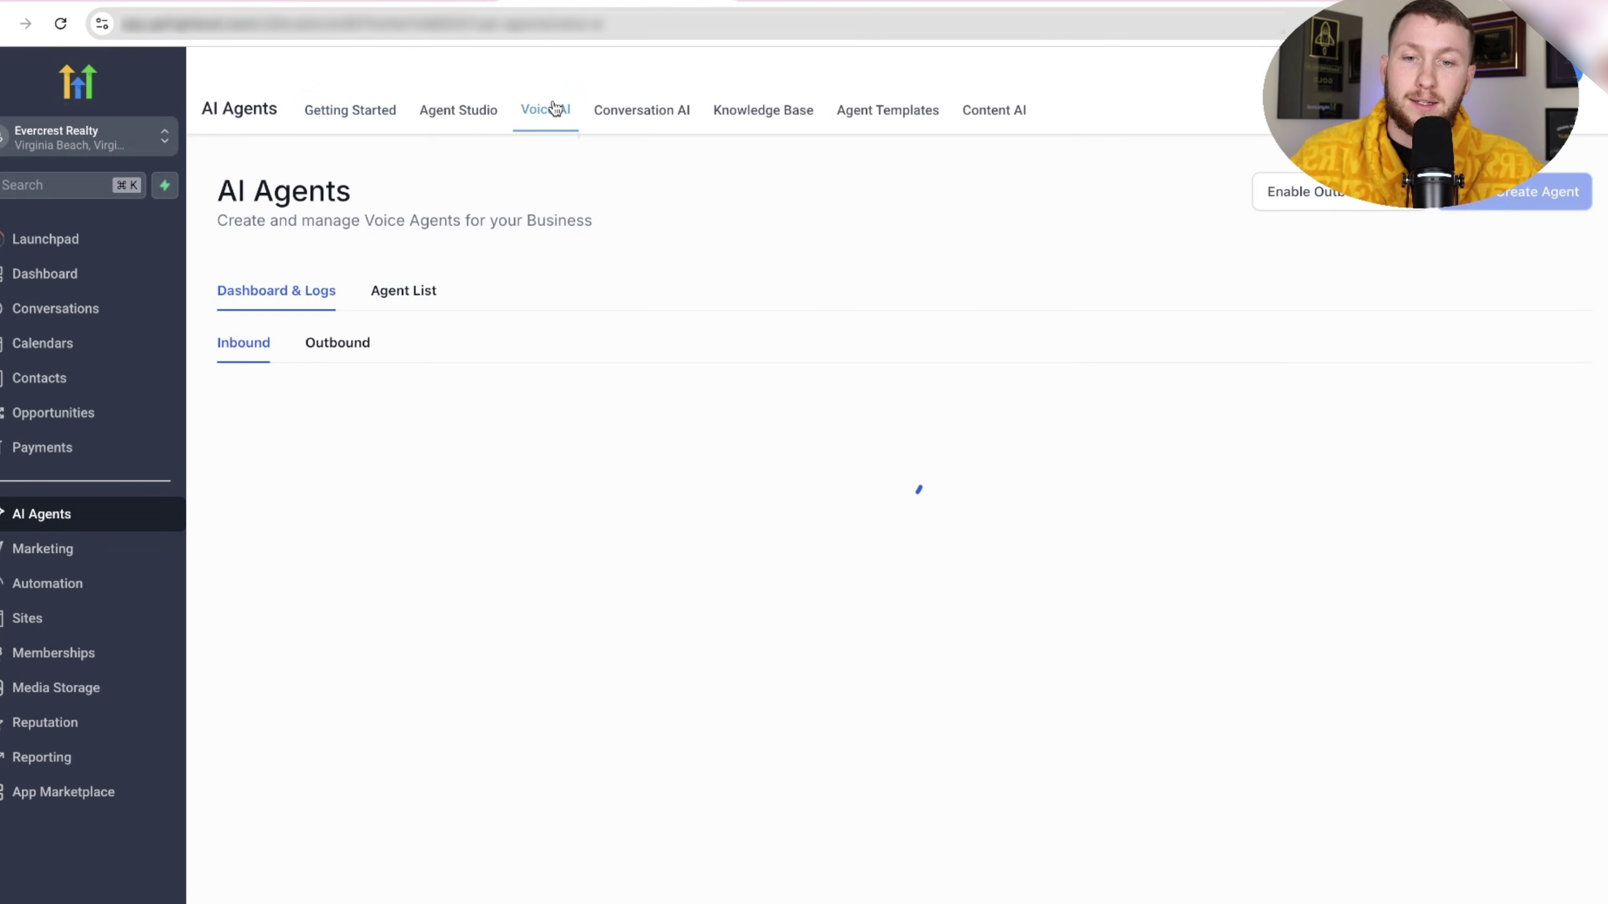
{"action": "left_click", "coordinate": [419, 292]}
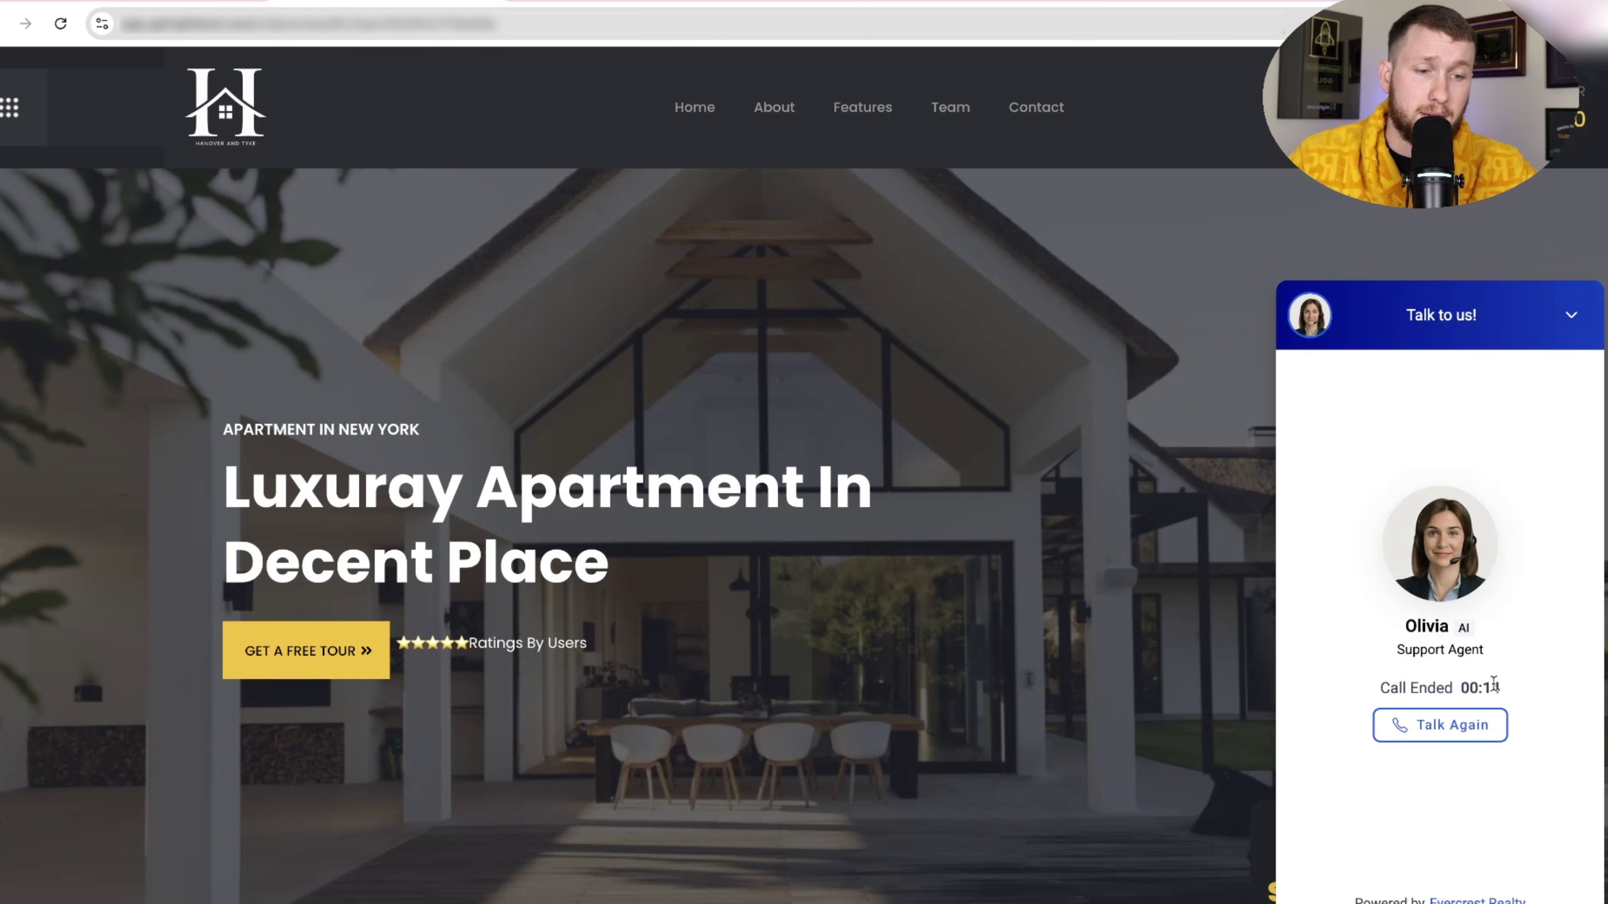
Step: Start another voice call with Olivia through the chat widget on the real estate demo website
{"action": "left_click", "coordinate": [1480, 730]}
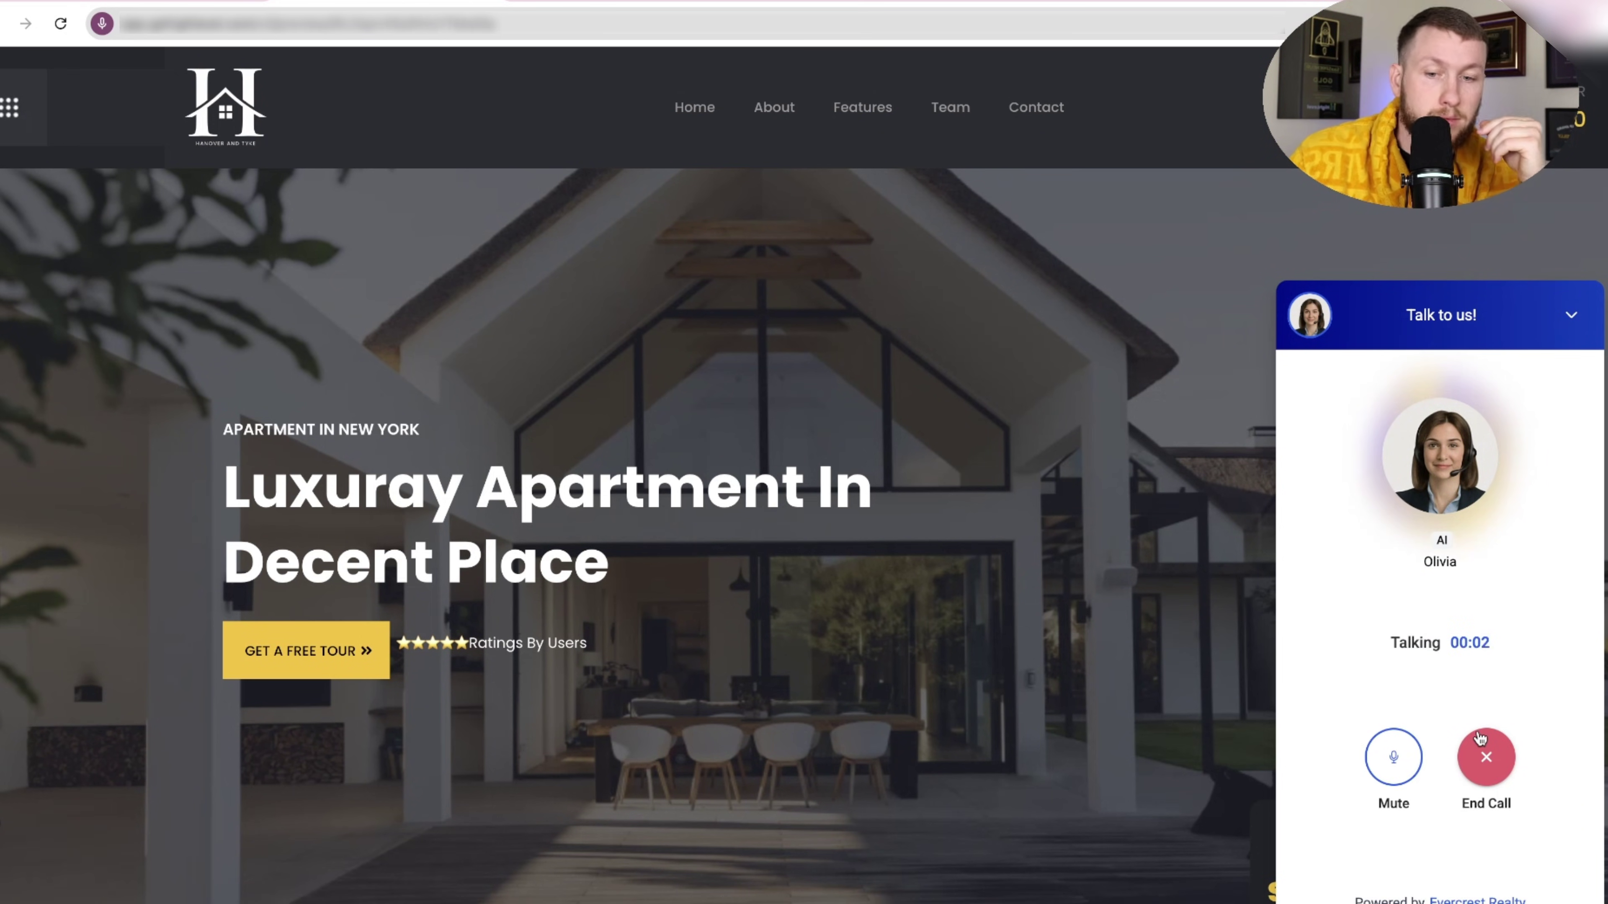